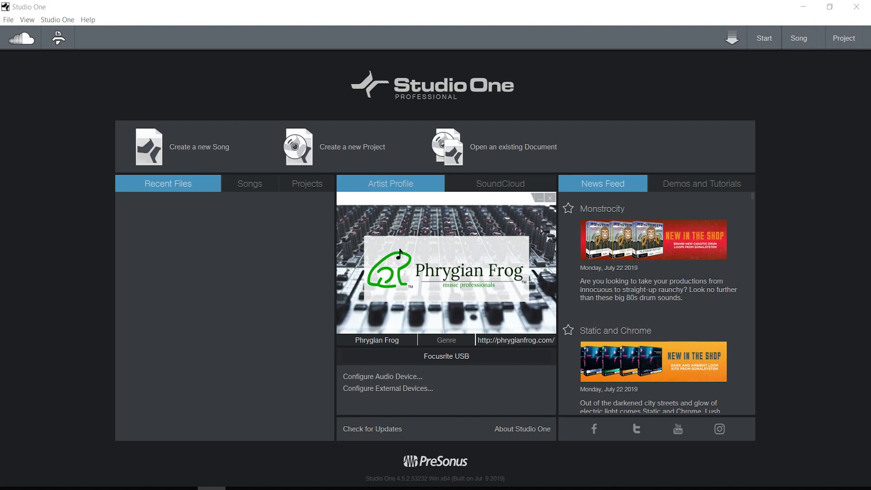
Step: Confirm Focusrite USB as the audio device with an 8-sample device block size
{"action": "left_click", "coordinate": [398, 377]}
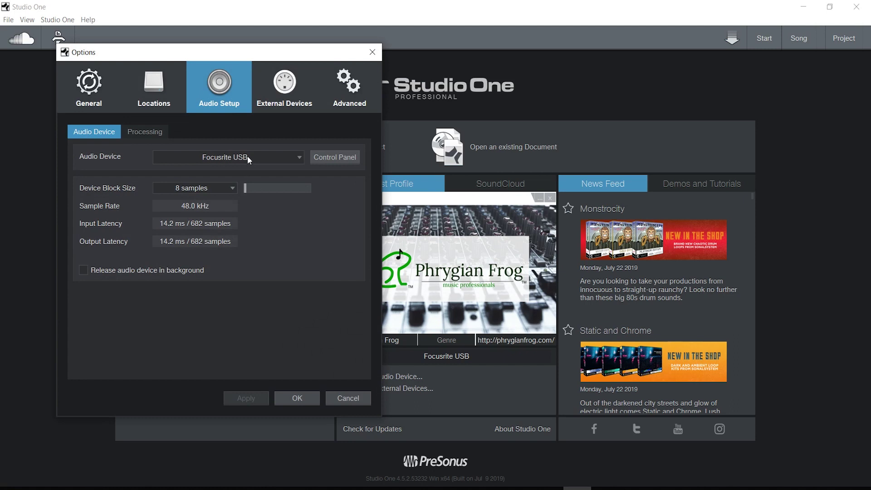
{"action": "left_click", "coordinate": [229, 157]}
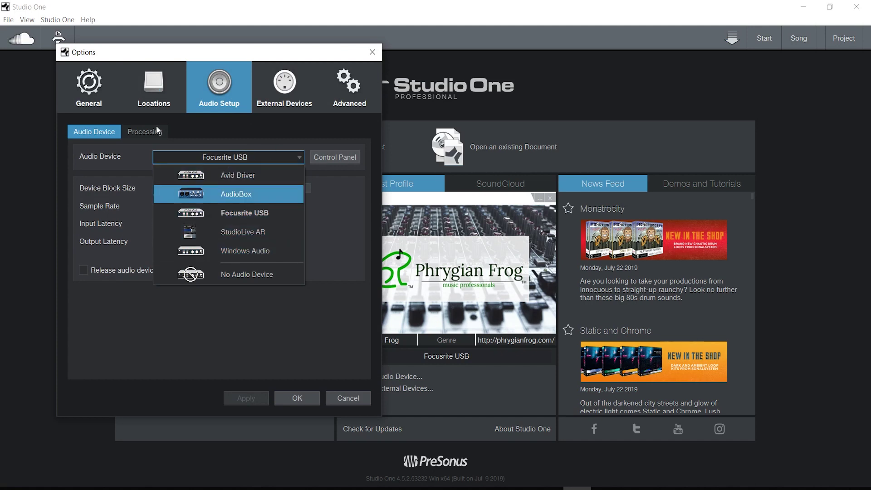
{"action": "left_click", "coordinate": [349, 241]}
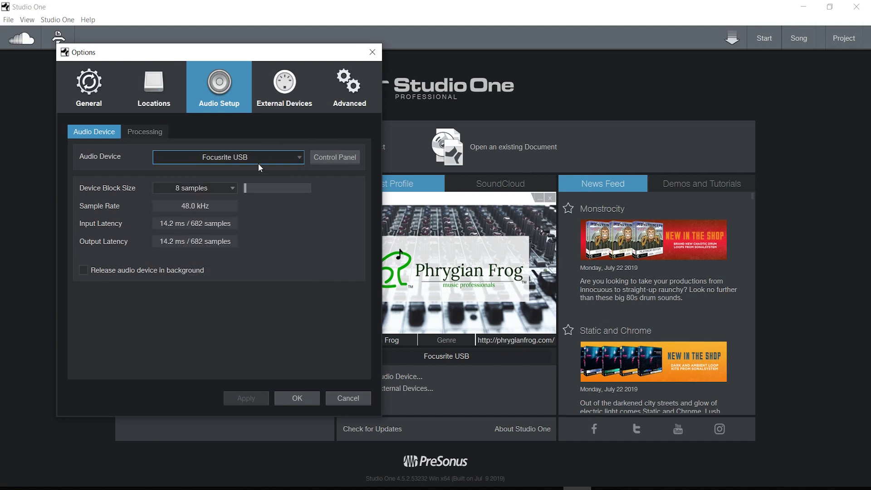
{"action": "left_click", "coordinate": [233, 186]}
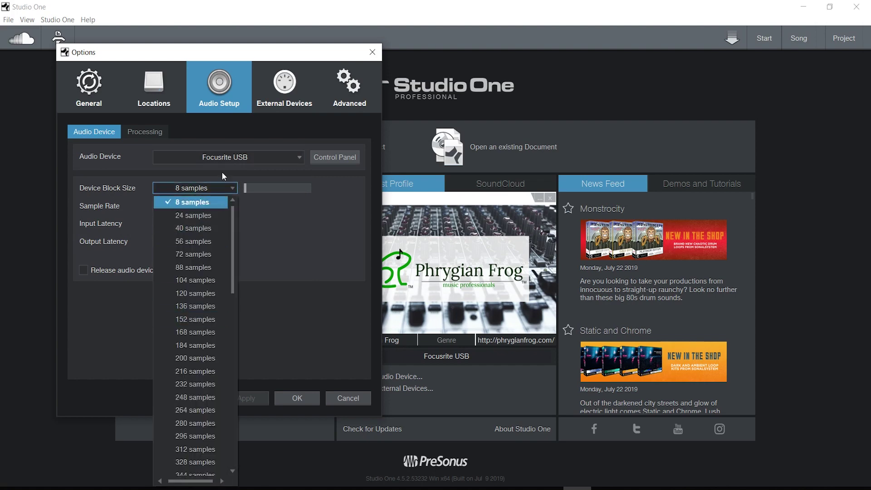
{"action": "left_click", "coordinate": [266, 221]}
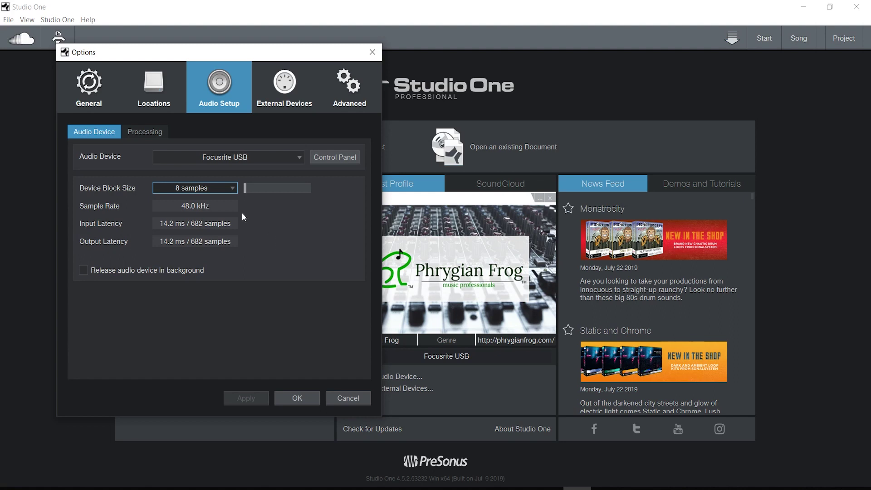
Step: Browse the block size options without changing them and bring up the Focusrite control panel
{"action": "left_click", "coordinate": [231, 188]}
{"action": "scroll", "coordinate": [190, 358], "scroll_direction": "down", "scroll_amount": 1}
{"action": "left_click", "coordinate": [319, 242]}
{"action": "left_click", "coordinate": [344, 159]}
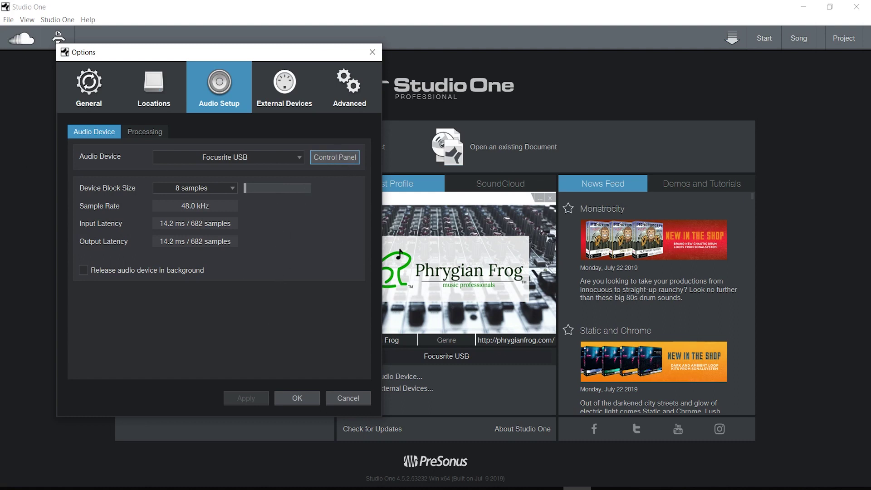
Step: Try Scarlett 2i2 buffer sizes 256, 512 and 192, settling on 128 samples
{"action": "left_click_drag", "start_coordinate": [482, 163], "coordinate": [457, 117]}
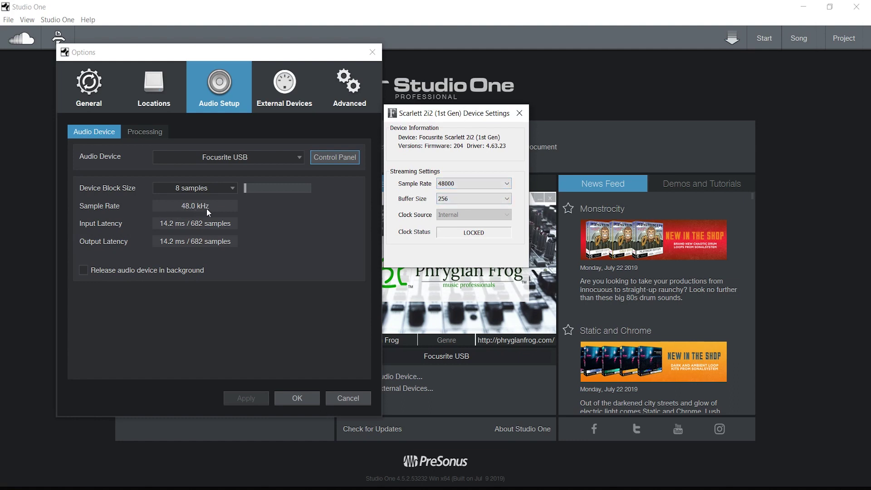
{"action": "left_click", "coordinate": [456, 199]}
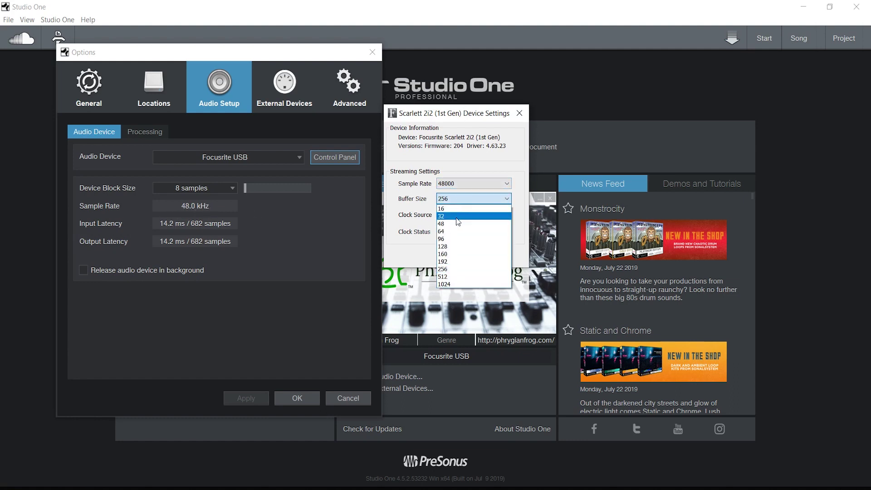
{"action": "left_click", "coordinate": [446, 270]}
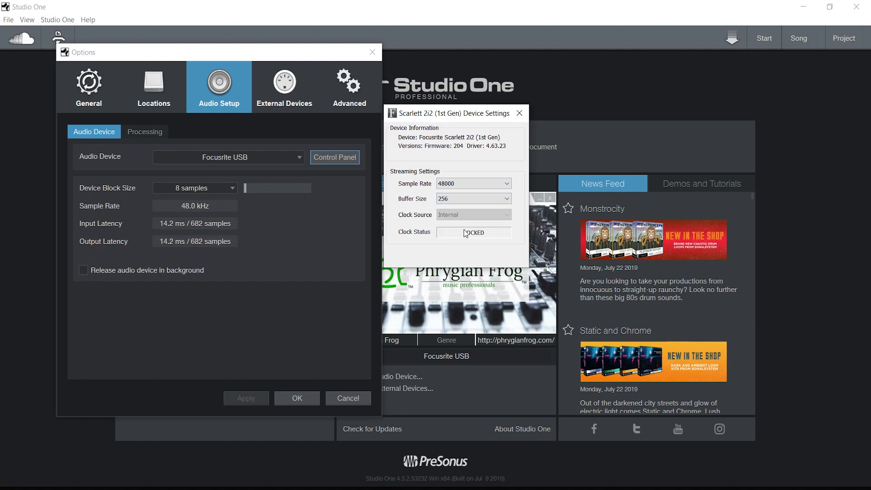
{"action": "left_click", "coordinate": [461, 198]}
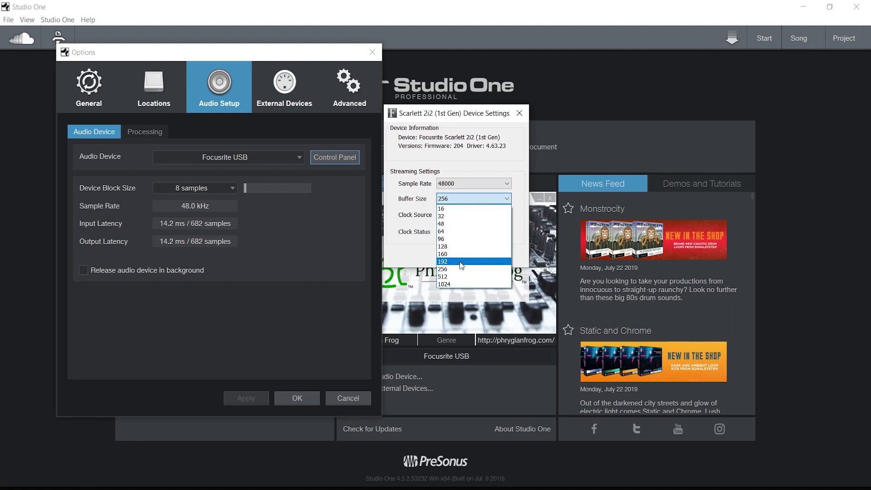
{"action": "left_click", "coordinate": [457, 275]}
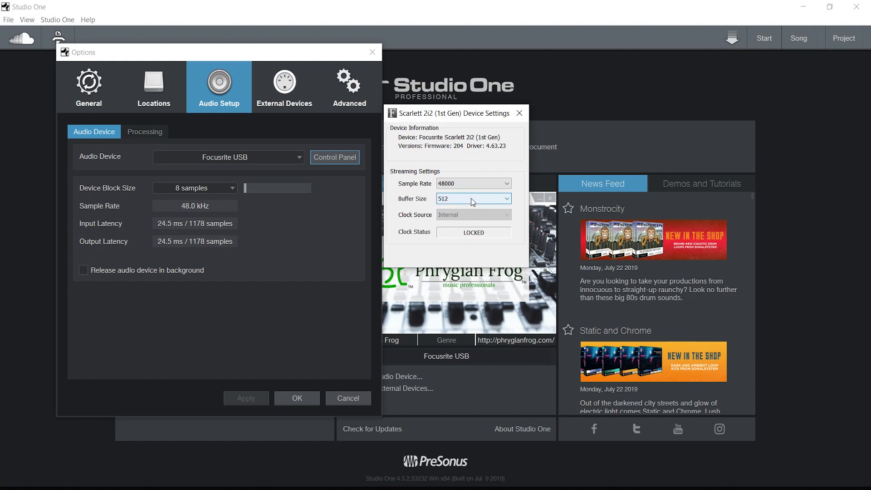
{"action": "left_click", "coordinate": [450, 200]}
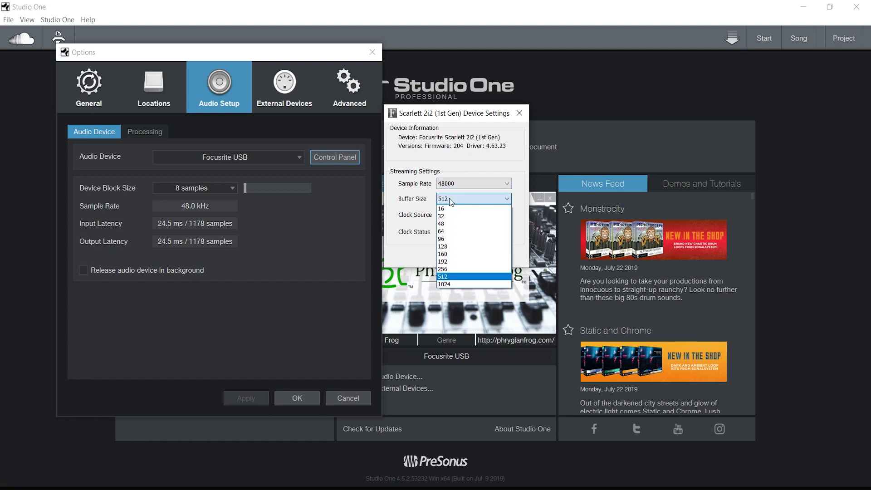
{"action": "left_click", "coordinate": [456, 262]}
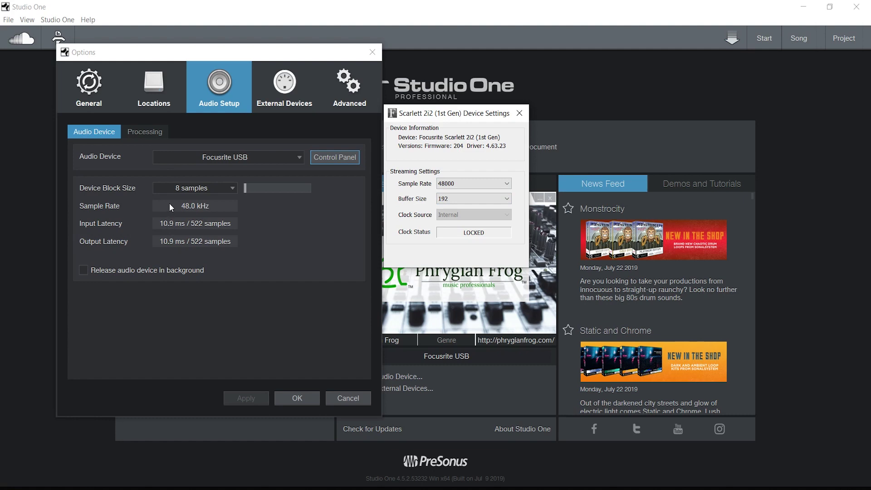
{"action": "left_click", "coordinate": [501, 204]}
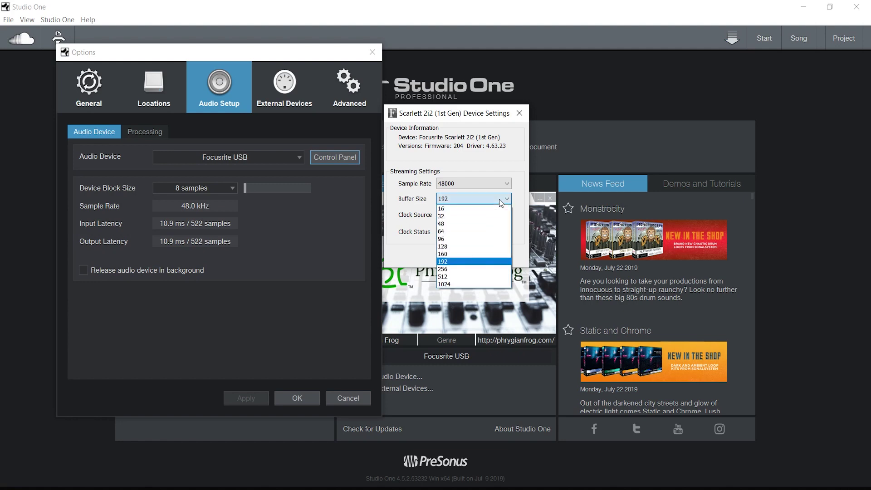
{"action": "left_click", "coordinate": [447, 247]}
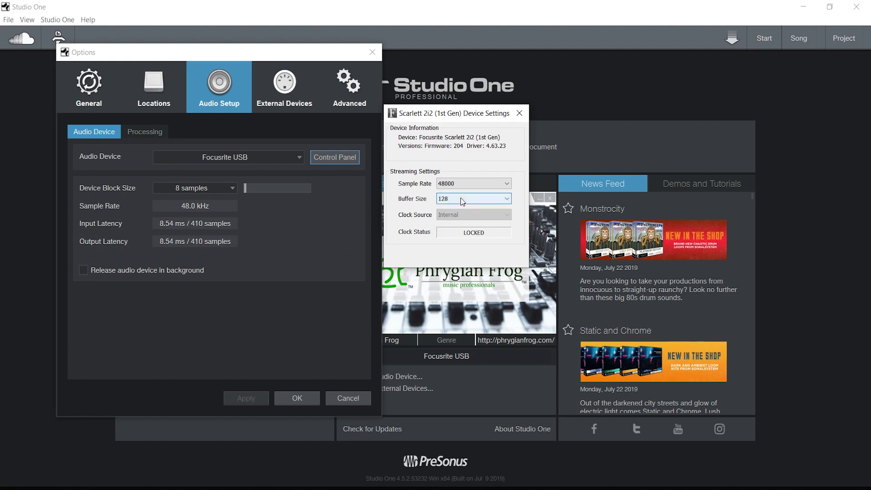
{"action": "left_click", "coordinate": [230, 190]}
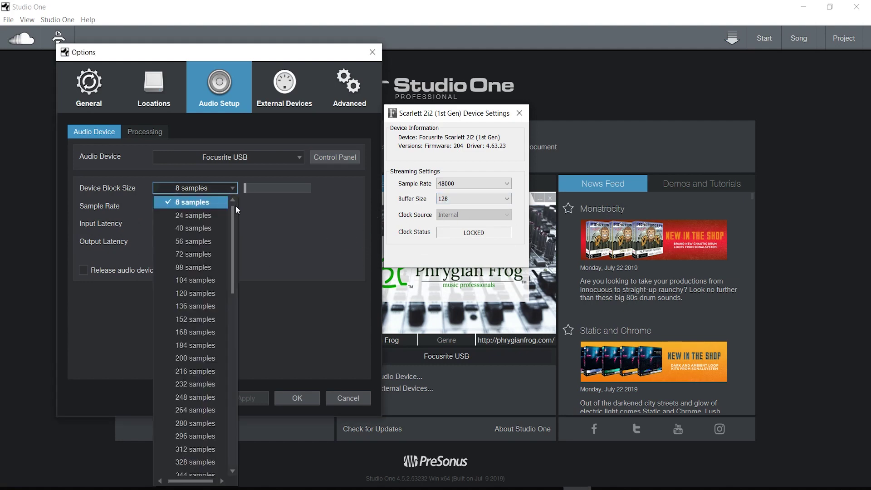
{"action": "left_click_drag", "start_coordinate": [236, 216], "coordinate": [225, 455]}
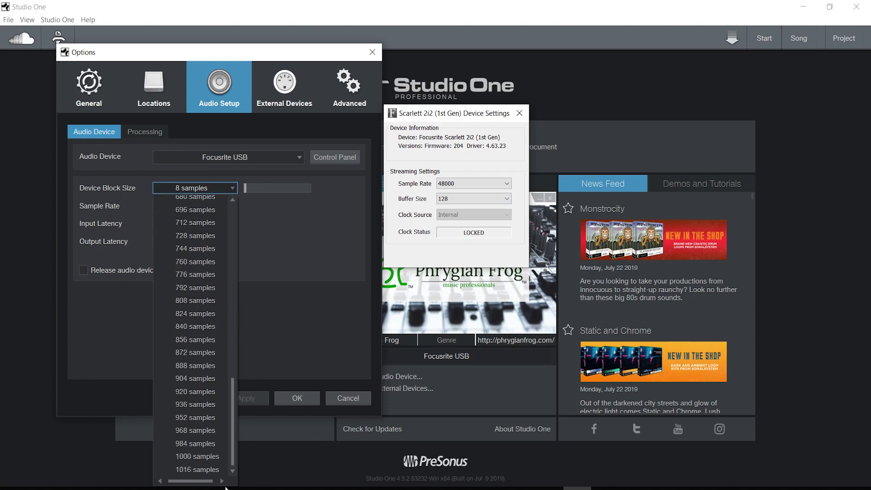
{"action": "left_click_drag", "start_coordinate": [223, 407], "coordinate": [228, 235]}
{"action": "left_click", "coordinate": [207, 264]}
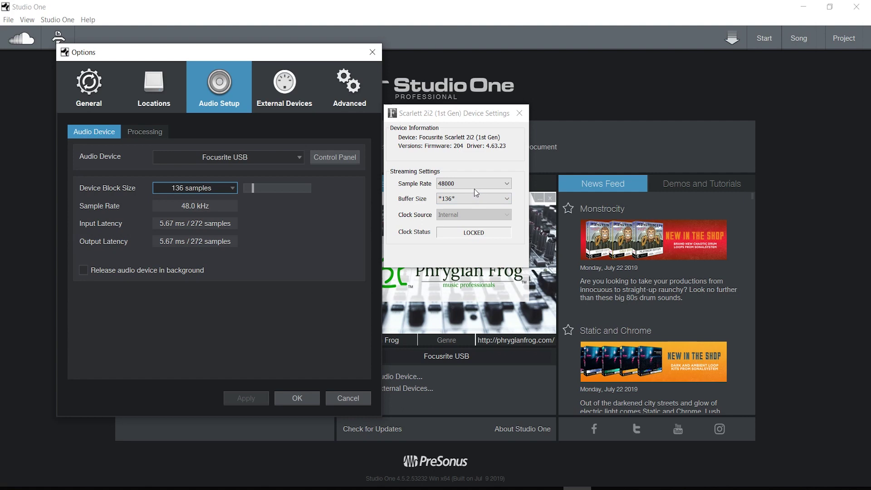
Step: Review the Processing settings, close Options and the Scarlett window, and start a new song
{"action": "left_click", "coordinate": [148, 132]}
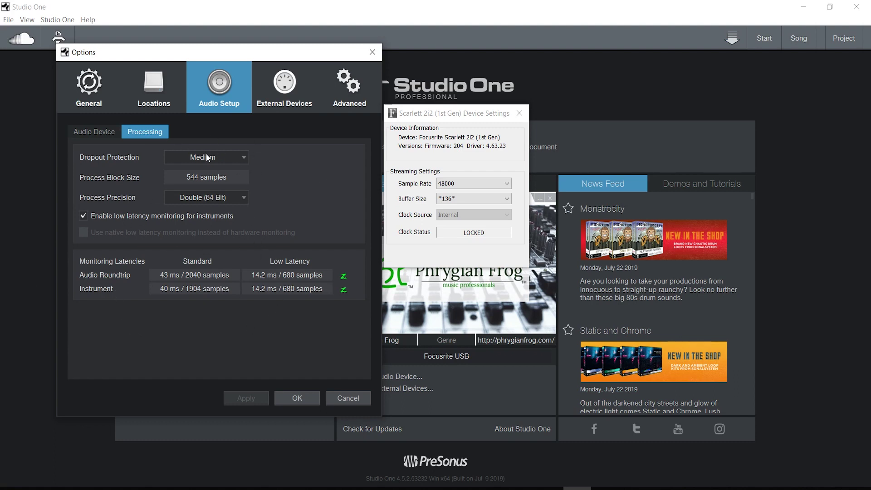
{"action": "left_click", "coordinate": [97, 132]}
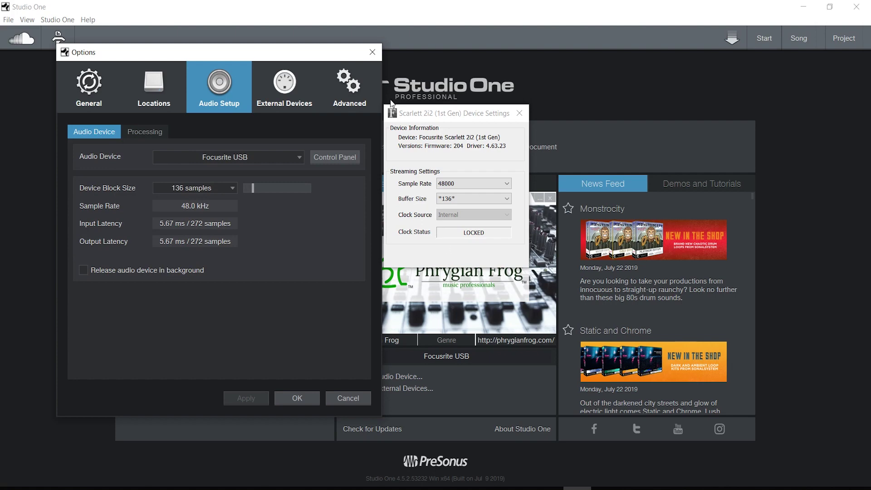
{"action": "left_click", "coordinate": [372, 51]}
{"action": "left_click", "coordinate": [520, 113]}
{"action": "left_click", "coordinate": [198, 147]}
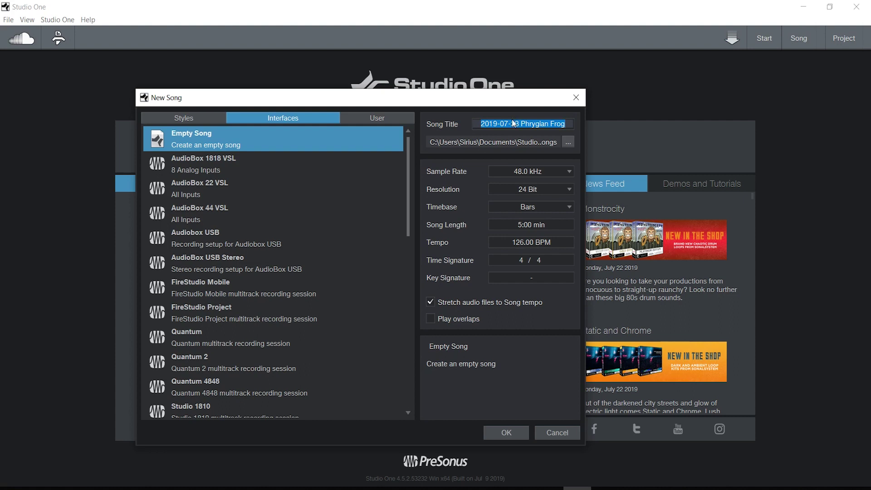
Step: Create the Empty Song '2019-07-23 Phrygian Frog' at 48.0 kHz and 24 Bit
{"action": "left_click", "coordinate": [184, 119]}
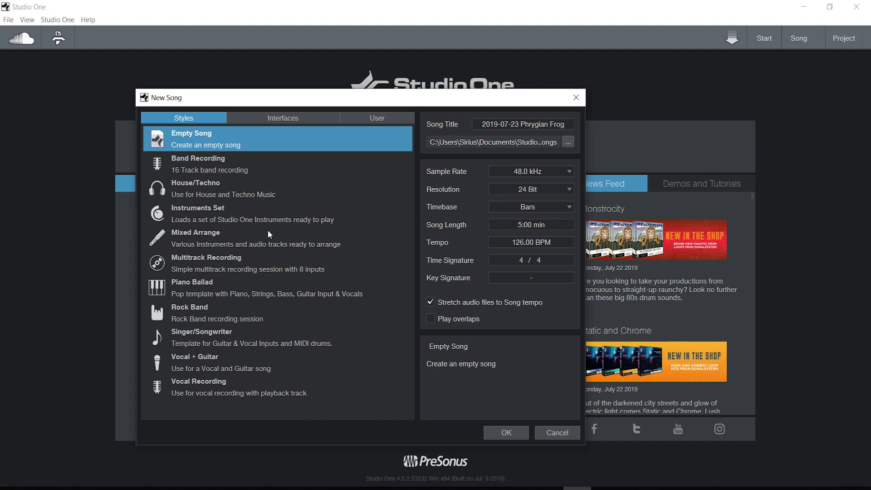
{"action": "left_click", "coordinate": [269, 118]}
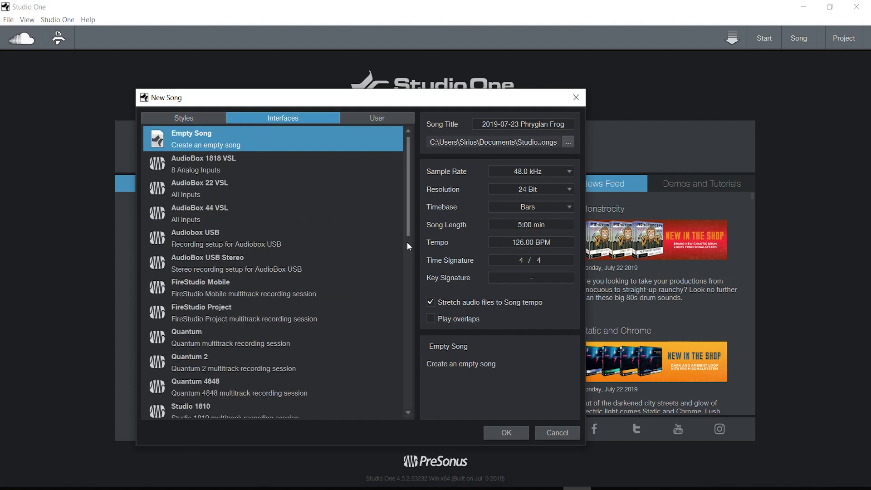
{"action": "left_click_drag", "start_coordinate": [408, 229], "coordinate": [393, 177]}
{"action": "mouse_move", "coordinate": [409, 200]}
{"action": "left_mouse_down"}
{"action": "mouse_move", "coordinate": [404, 354]}
{"action": "mouse_move", "coordinate": [408, 191]}
{"action": "left_mouse_up"}
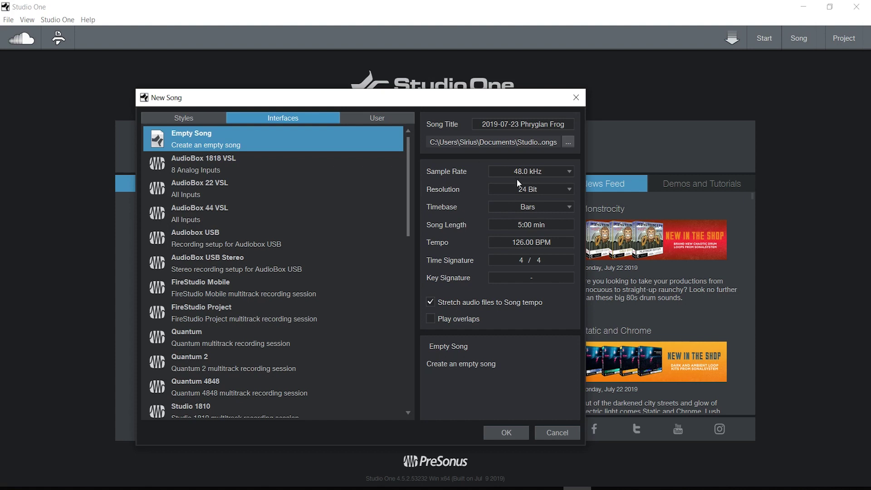
{"action": "left_click", "coordinate": [527, 173]}
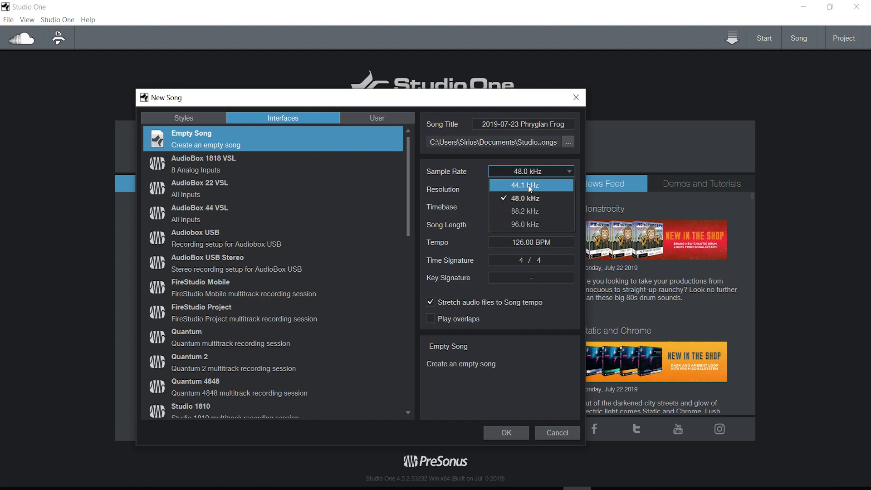
{"action": "left_click", "coordinate": [468, 195]}
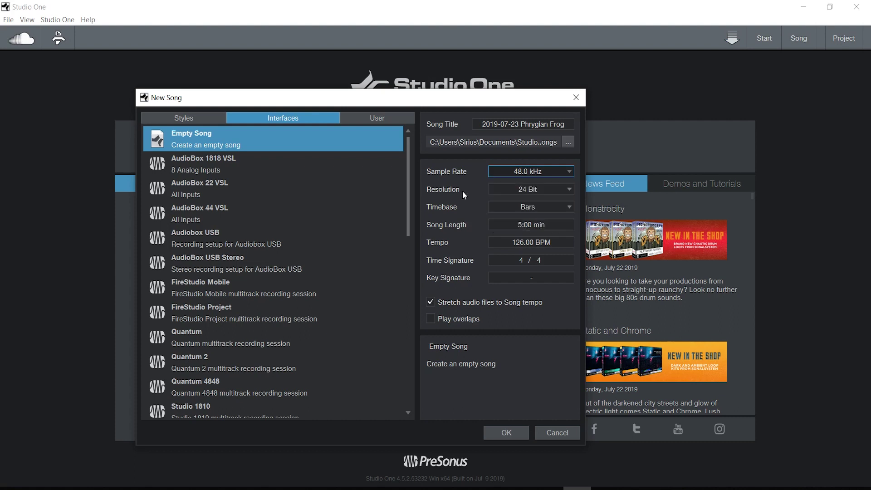
{"action": "left_click", "coordinate": [516, 190]}
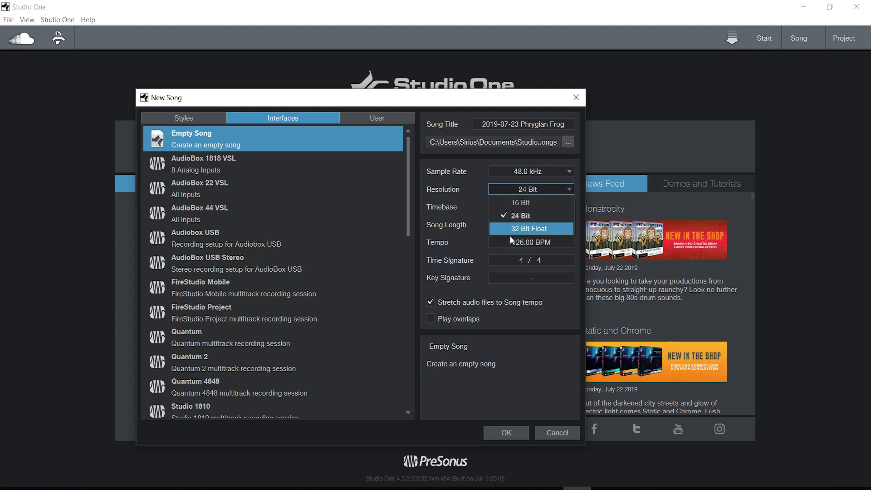
{"action": "left_click", "coordinate": [444, 307]}
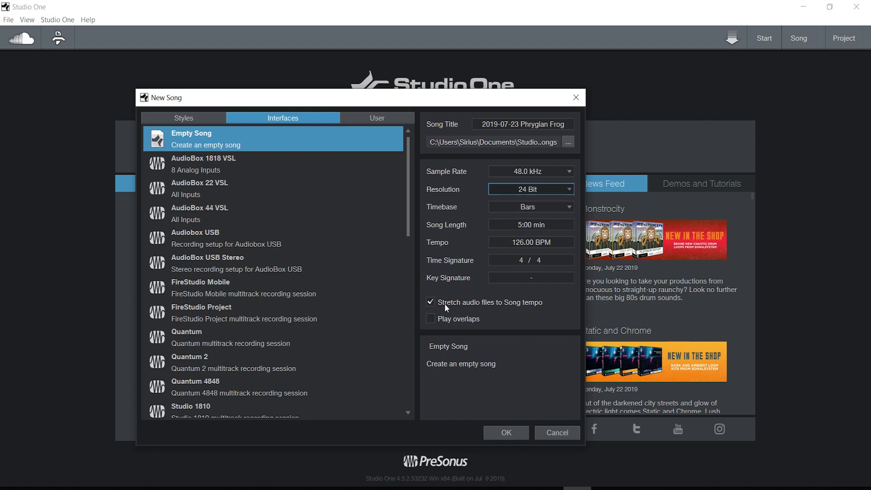
{"action": "left_click", "coordinate": [506, 433]}
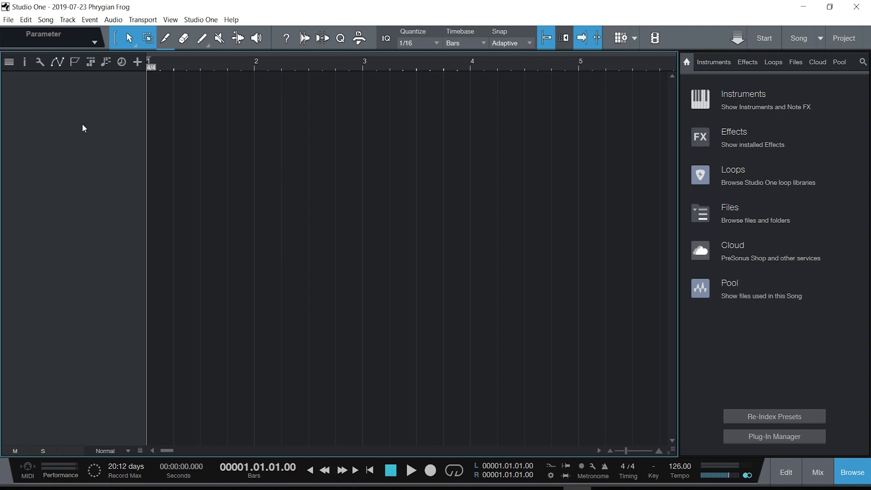
Step: Open Song Setup's Audio I/O inputs list and select the Channel 3 input
{"action": "left_click", "coordinate": [48, 21]}
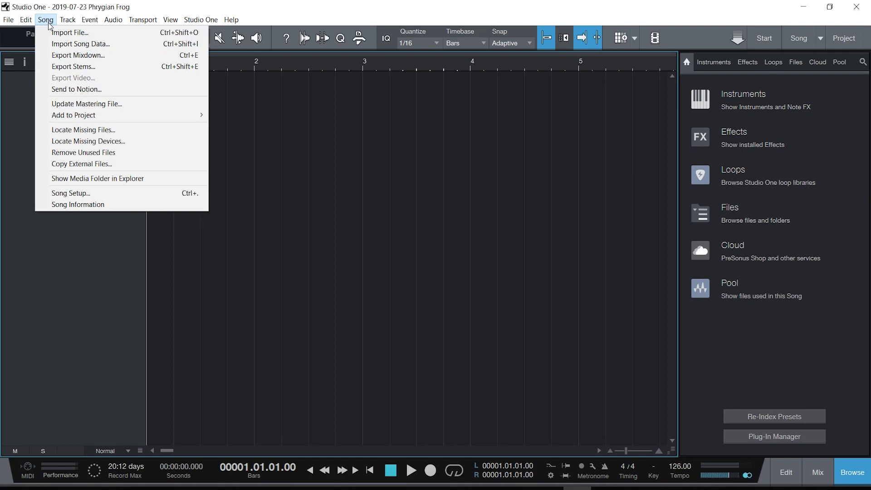
{"action": "left_click", "coordinate": [91, 192]}
{"action": "left_click", "coordinate": [226, 94]}
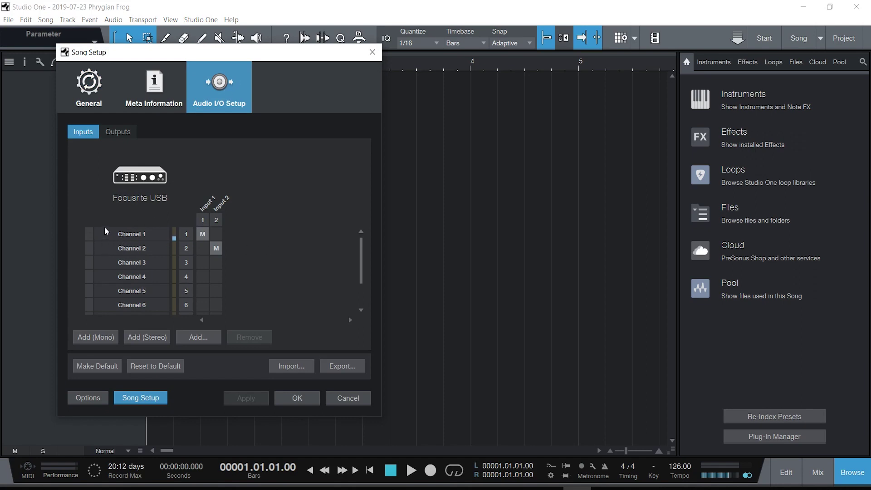
{"action": "scroll", "coordinate": [195, 281], "scroll_direction": "down", "scroll_amount": 3}
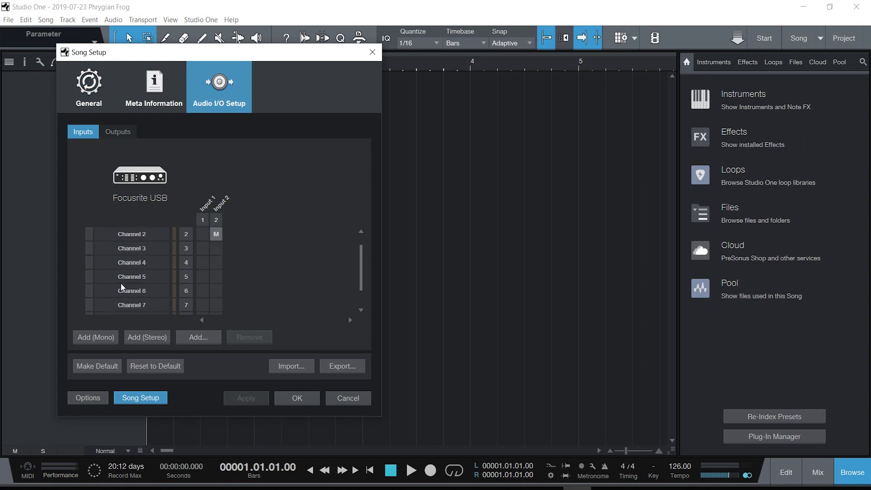
{"action": "scroll", "coordinate": [136, 286], "scroll_direction": "up", "scroll_amount": 3}
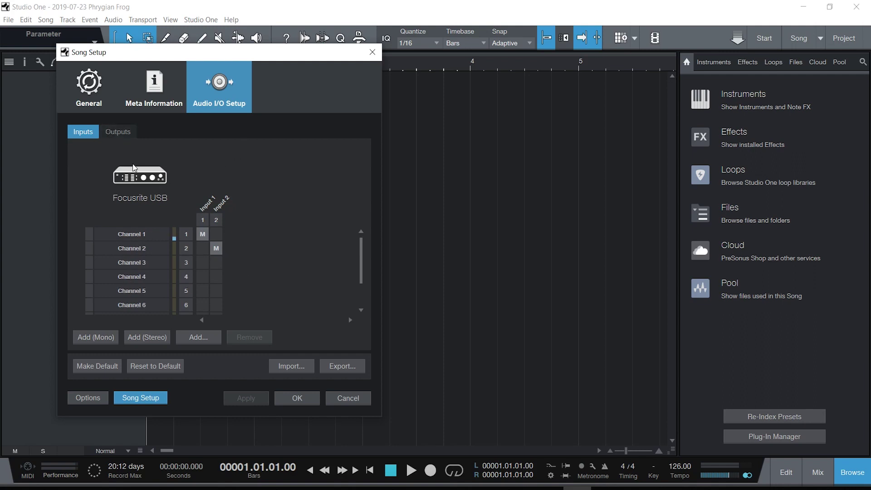
{"action": "left_click", "coordinate": [136, 250]}
{"action": "left_click", "coordinate": [140, 265]}
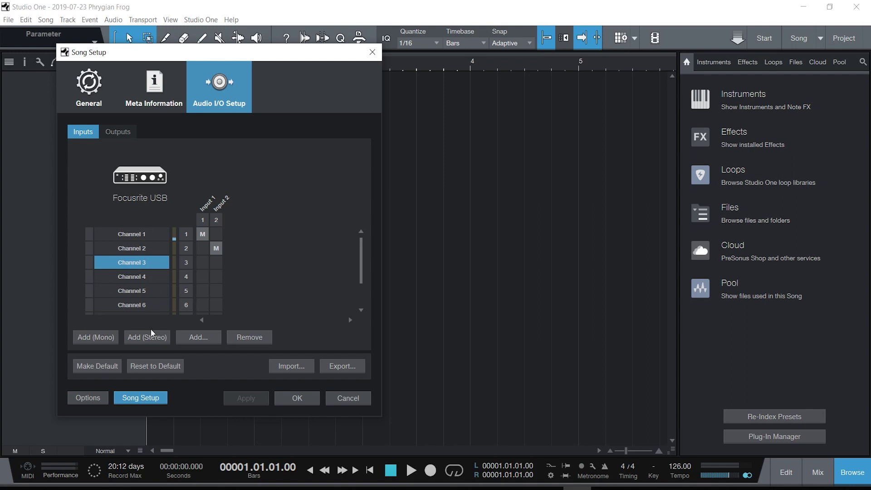
Step: Remove input Channels 3 through 8 and the Main Bus input
{"action": "left_click", "coordinate": [249, 337]}
{"action": "left_click", "coordinate": [148, 264]}
{"action": "left_click", "coordinate": [249, 337]}
{"action": "left_click", "coordinate": [154, 264]}
{"action": "left_click", "coordinate": [249, 337]}
{"action": "left_click", "coordinate": [149, 263]}
{"action": "left_click", "coordinate": [250, 337]}
{"action": "left_click", "coordinate": [159, 264]}
{"action": "left_click", "coordinate": [249, 337]}
{"action": "left_click", "coordinate": [159, 263]}
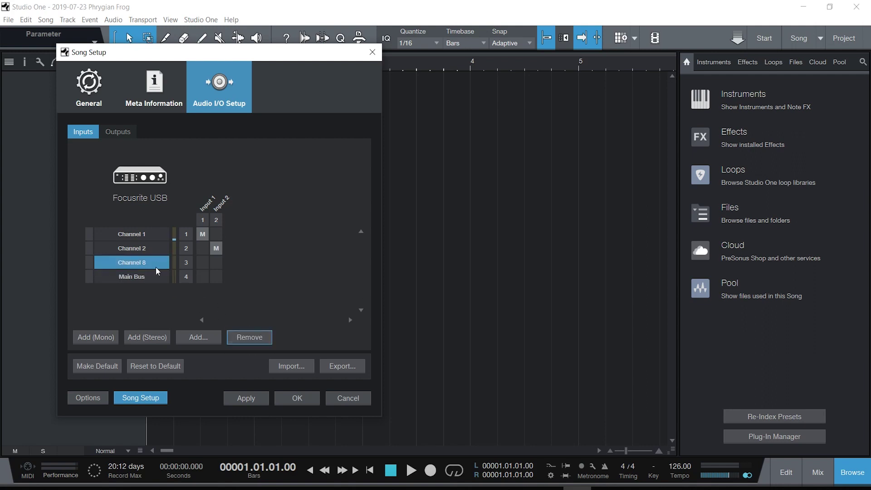
{"action": "left_click", "coordinate": [263, 341]}
{"action": "left_click", "coordinate": [146, 267]}
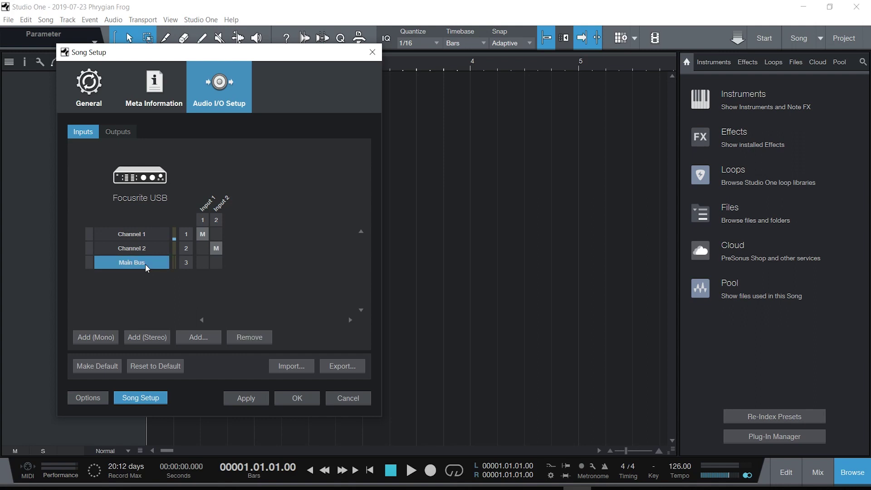
{"action": "left_click", "coordinate": [250, 336]}
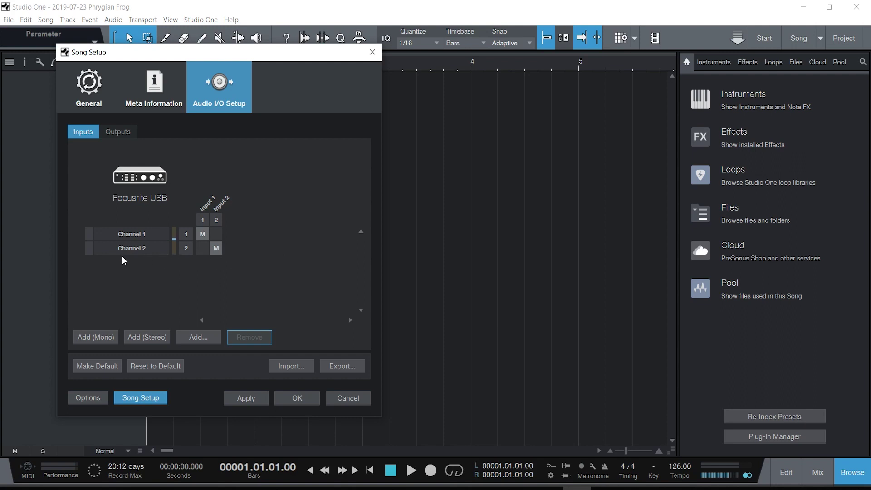
Step: Add a stereo input named Stereo L + R and rename Channels 1 and 2 to Left and Right
{"action": "left_click", "coordinate": [149, 340]}
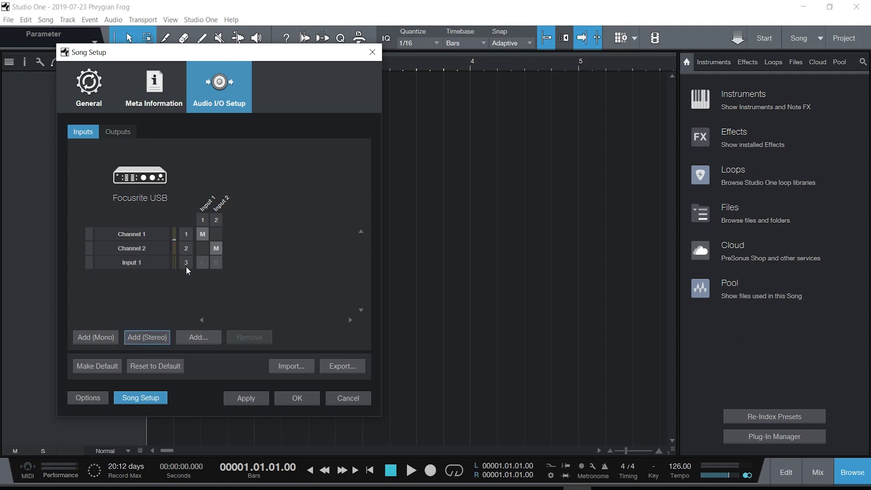
{"action": "double_click", "coordinate": [130, 262]}
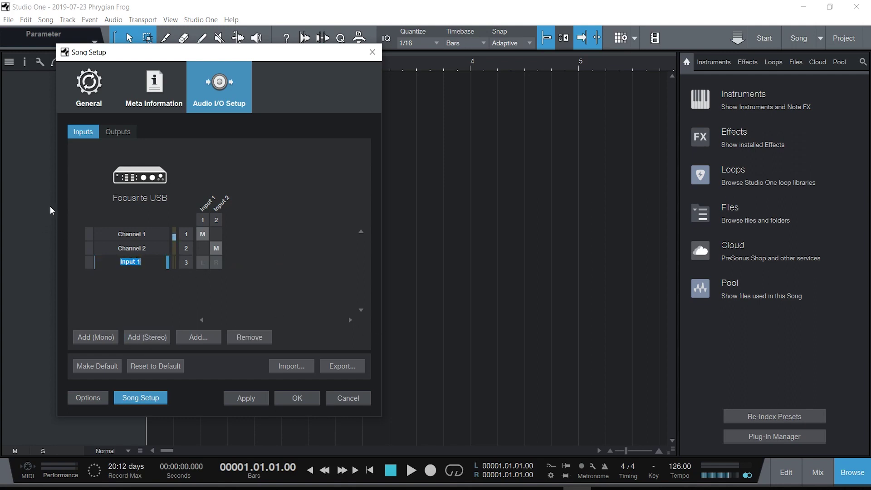
{"action": "type", "text": "Stereo L + R"}
{"action": "key", "text": "Return"}
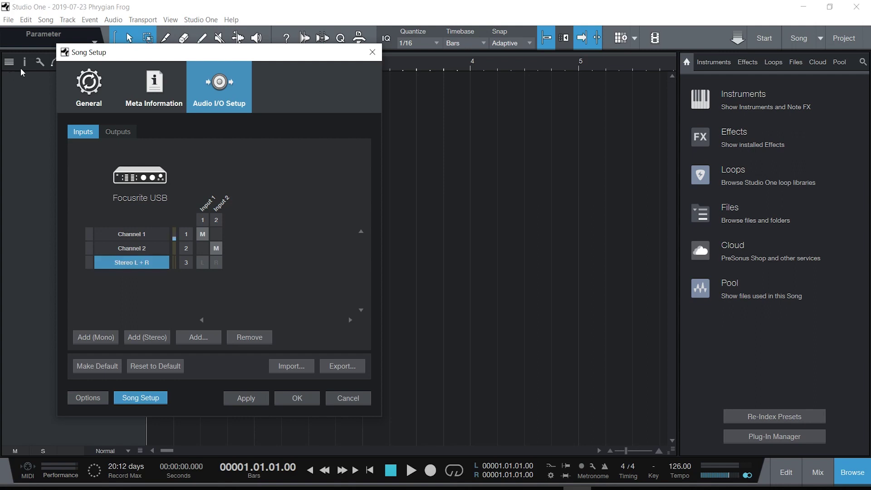
{"action": "double_click", "coordinate": [146, 234]}
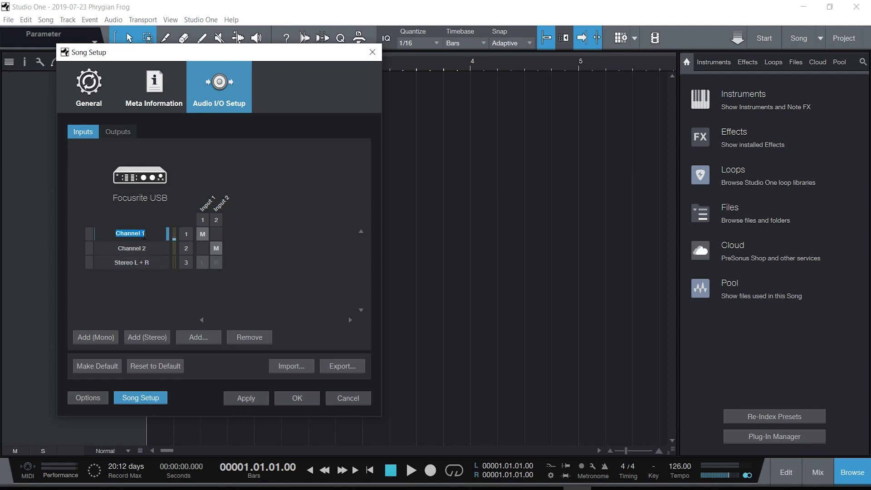
{"action": "type", "text": "Left"}
{"action": "double_click", "coordinate": [142, 248]}
{"action": "type", "text": "Right"}
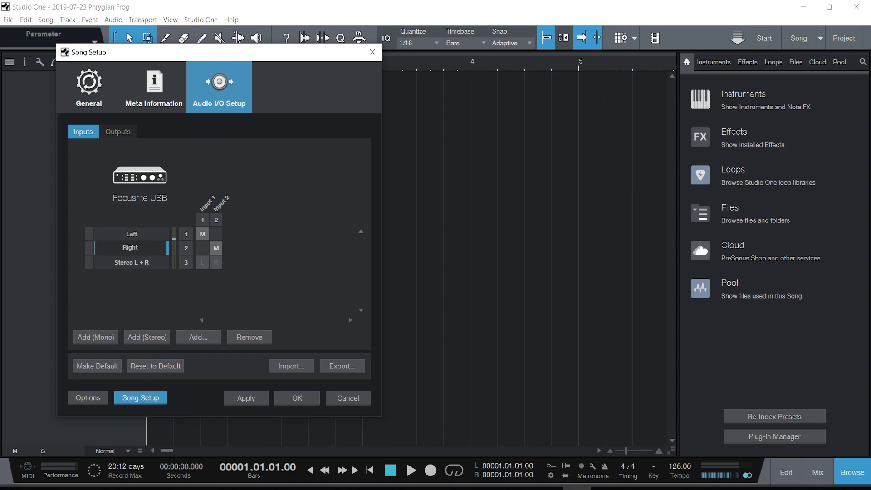
{"action": "key", "text": "Return"}
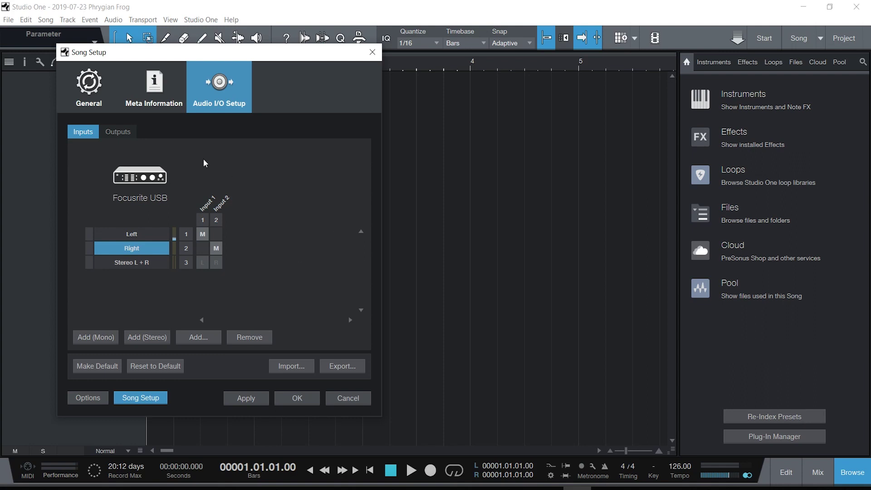
Step: Remove output Channels 1 through 4 from the song's outputs
{"action": "left_click", "coordinate": [119, 137]}
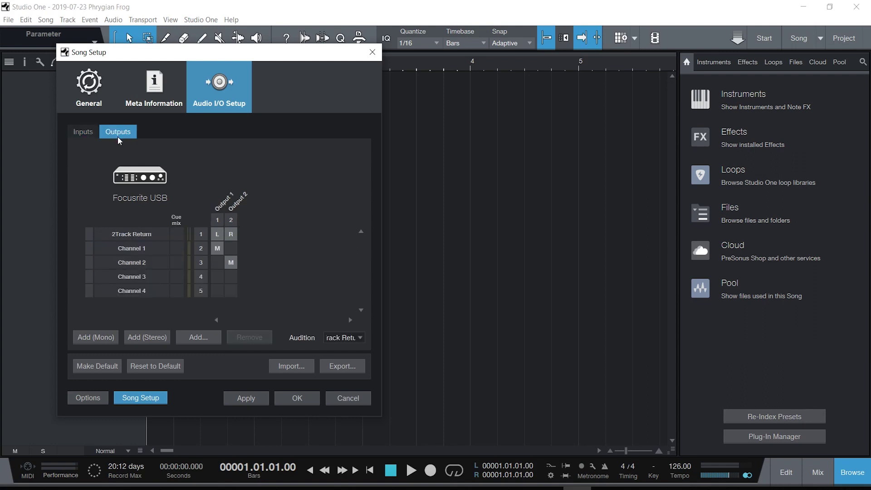
{"action": "left_click", "coordinate": [95, 137]}
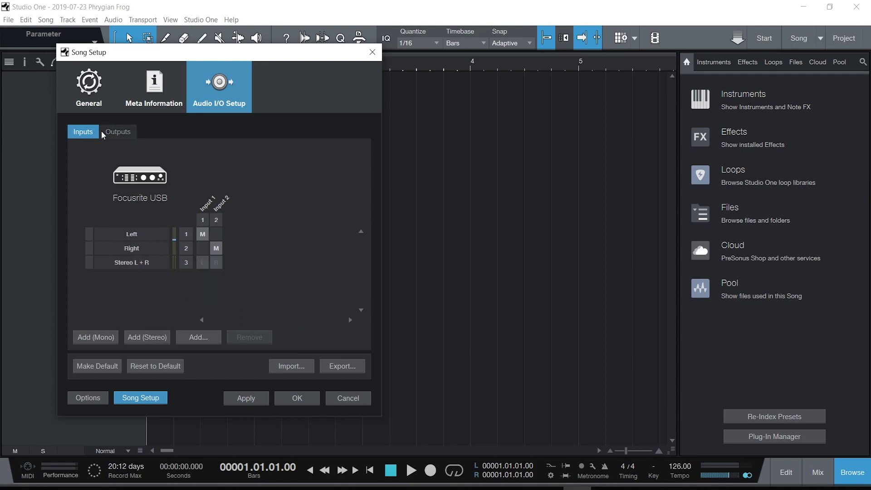
{"action": "left_click", "coordinate": [109, 132]}
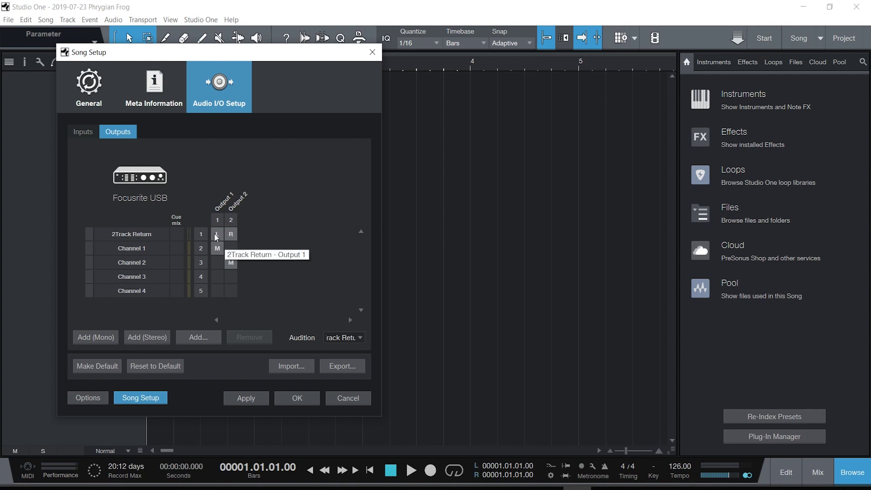
{"action": "left_click", "coordinate": [149, 254]}
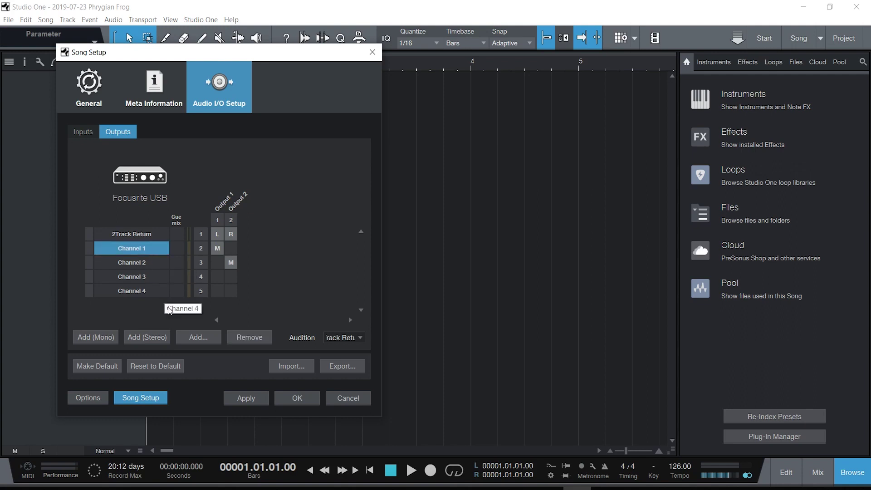
{"action": "left_click", "coordinate": [245, 337]}
{"action": "left_click", "coordinate": [156, 252]}
{"action": "left_click", "coordinate": [236, 337]}
{"action": "left_click", "coordinate": [152, 249]}
{"action": "left_click", "coordinate": [250, 338]}
{"action": "left_click", "coordinate": [153, 254]}
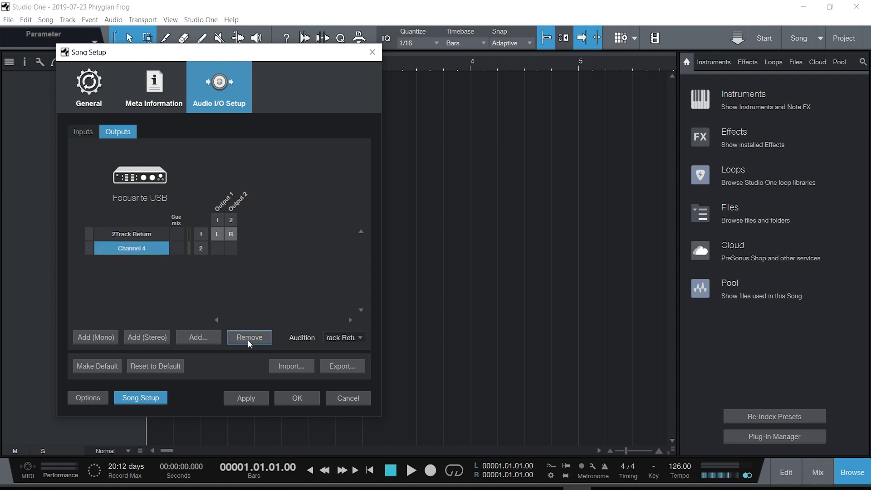
{"action": "left_click", "coordinate": [249, 337]}
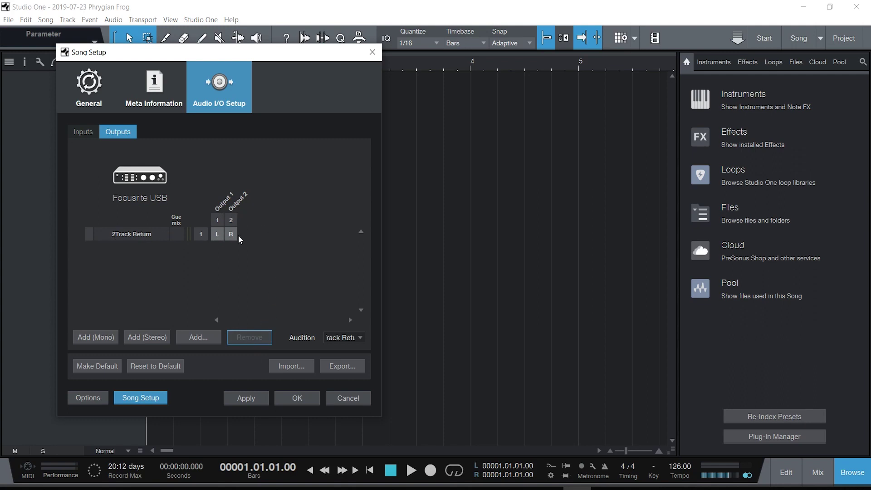
Step: Rename the 2Track Return output to Main L + R Out
{"action": "double_click", "coordinate": [134, 235]}
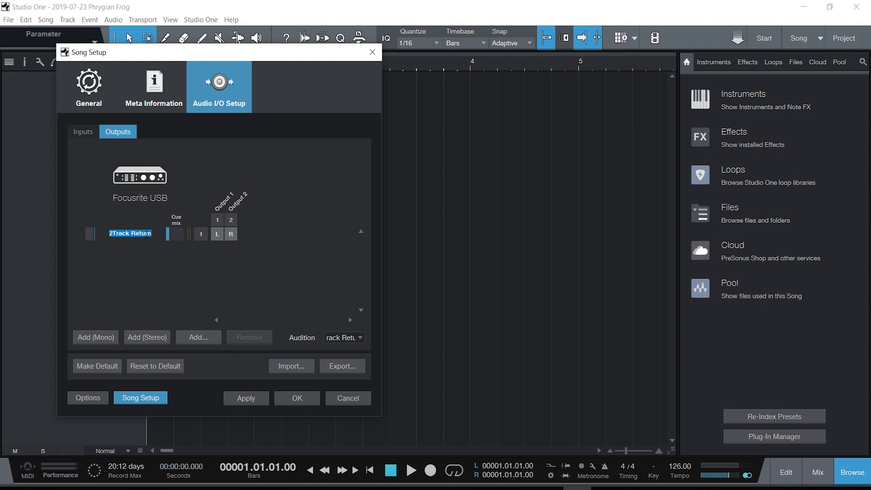
{"action": "type", "text": "Main L + R Out"}
{"action": "key", "text": "Return"}
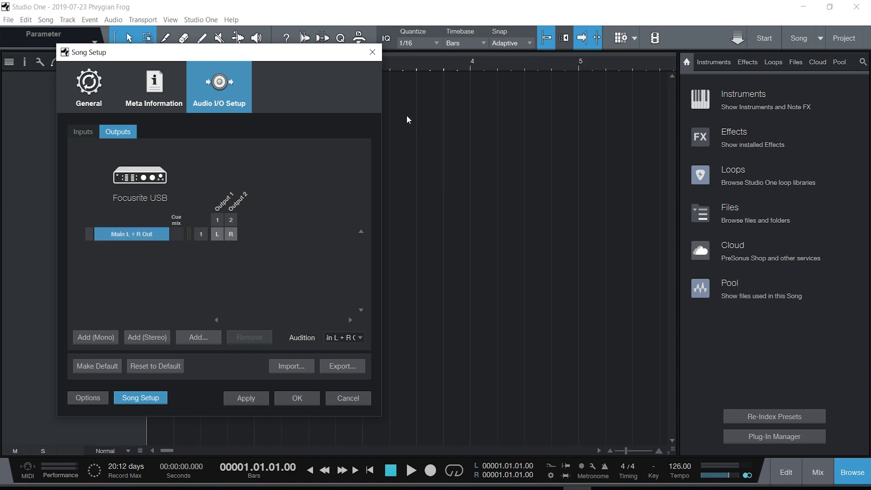
Step: Close Song Setup and show input channels in the mixer, hiding outputs and instruments
{"action": "left_click", "coordinate": [297, 398]}
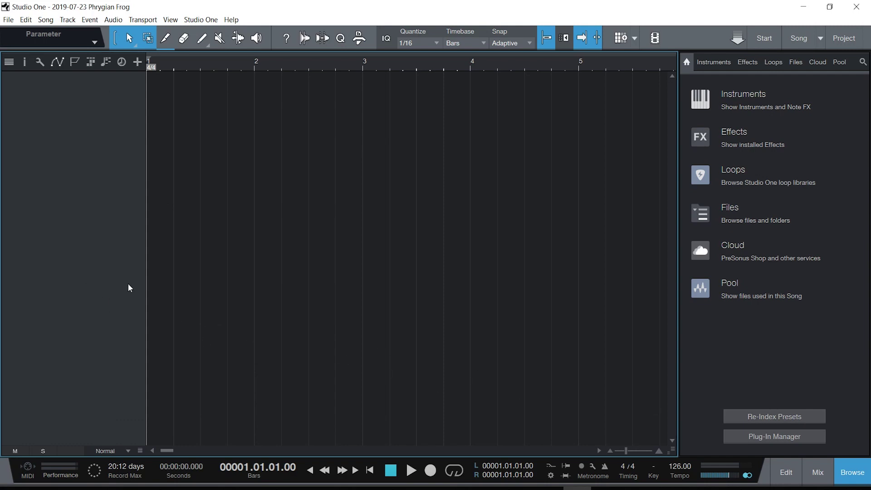
{"action": "left_click", "coordinate": [819, 473]}
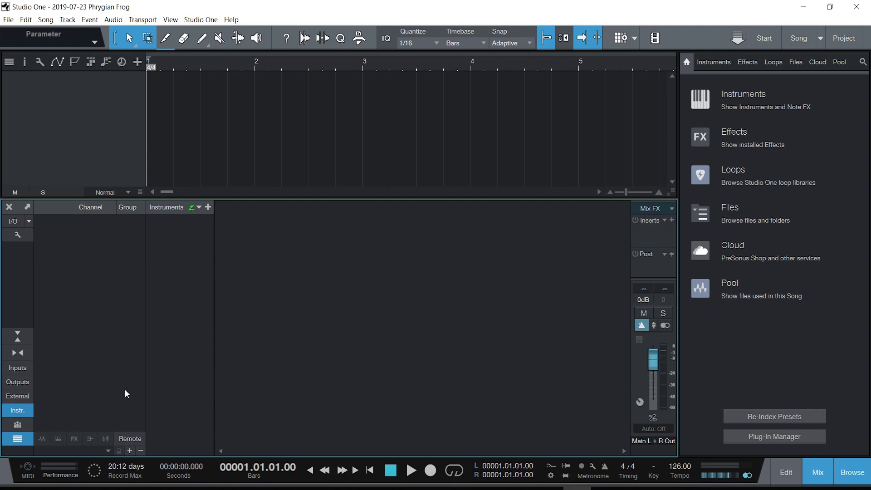
{"action": "left_click", "coordinate": [17, 397]}
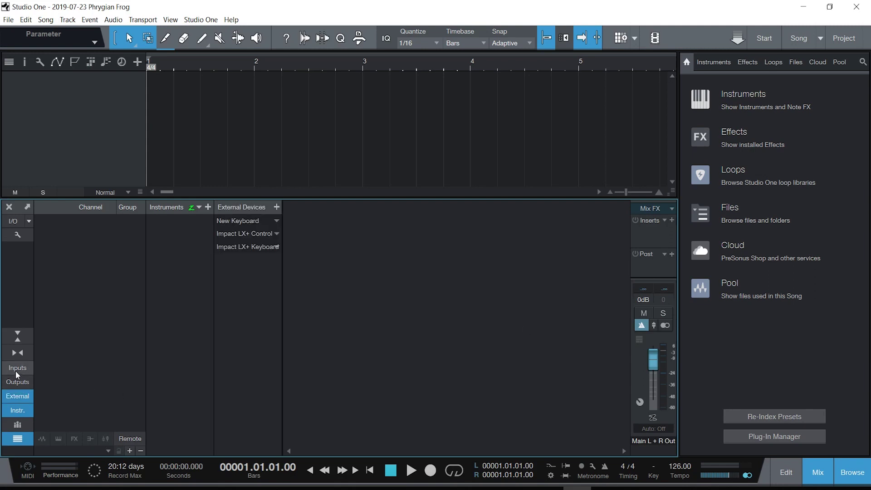
{"action": "left_click", "coordinate": [17, 370]}
{"action": "left_click", "coordinate": [18, 382]}
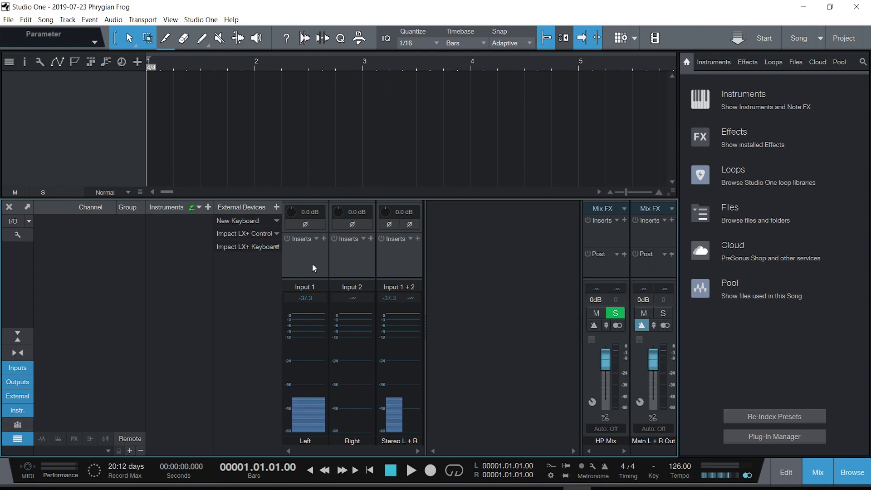
{"action": "left_click", "coordinate": [18, 383]}
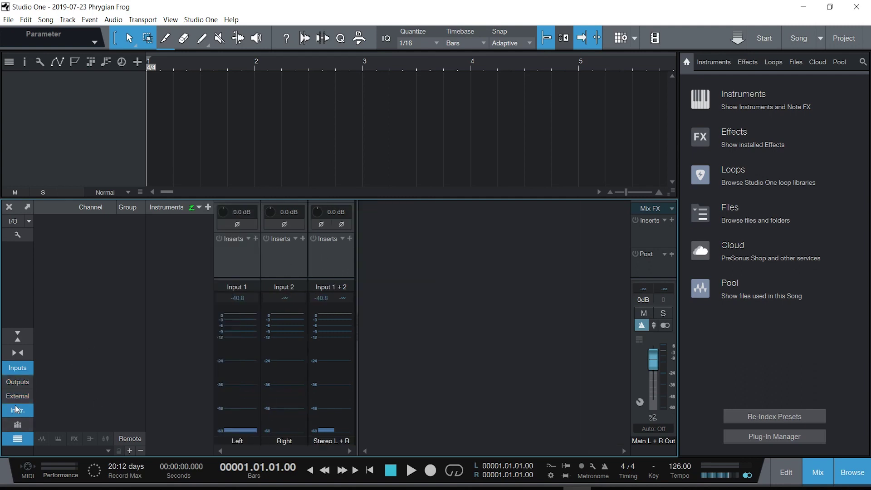
{"action": "left_click", "coordinate": [16, 410]}
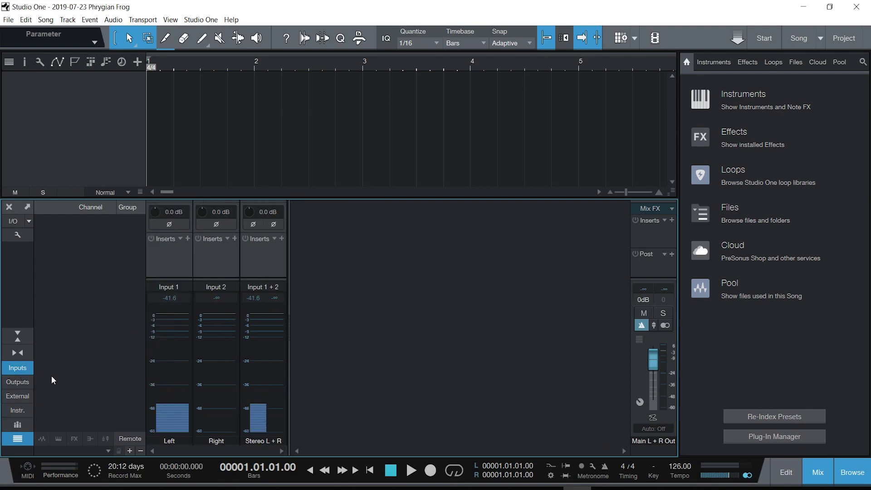
Step: Select the Input 1 channel and enlarge the mixer, shrinking the insert section
{"action": "left_click", "coordinate": [170, 262]}
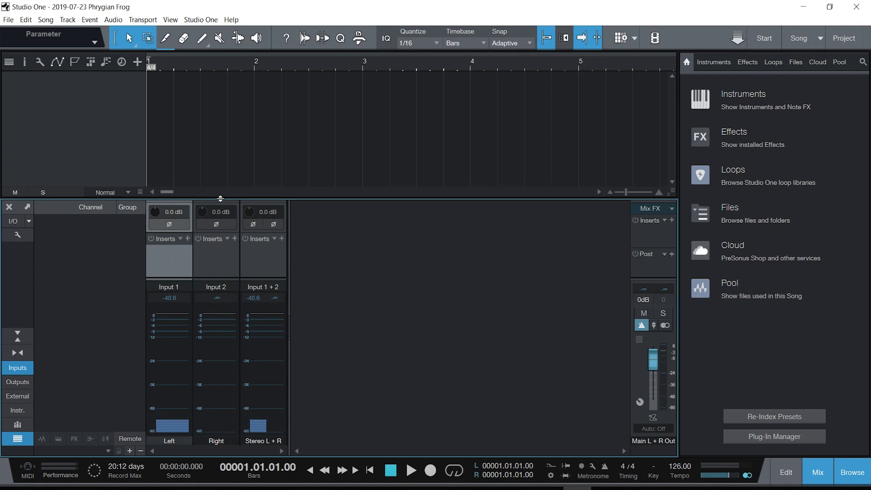
{"action": "left_click_drag", "start_coordinate": [222, 198], "coordinate": [224, 153]}
{"action": "left_click_drag", "start_coordinate": [171, 278], "coordinate": [174, 254]}
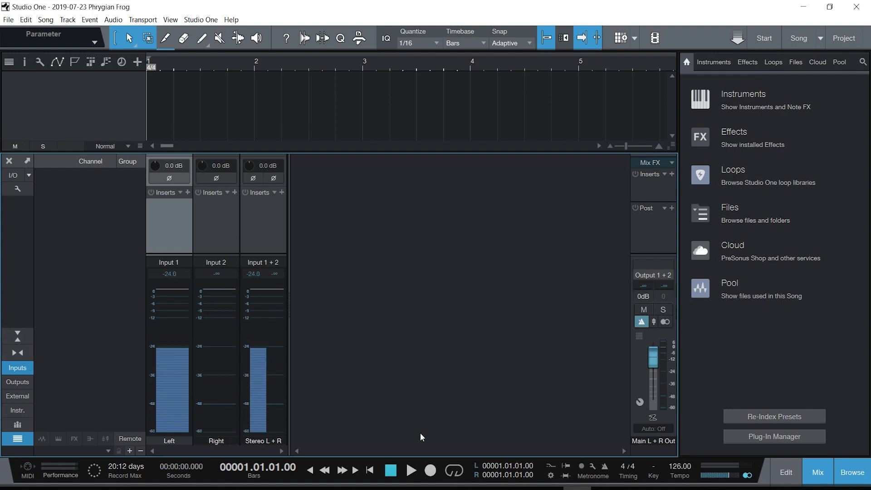
Step: Close the browser and mixer and add a mono audio track
{"action": "key", "text": "F5"}
{"action": "key", "text": "F3"}
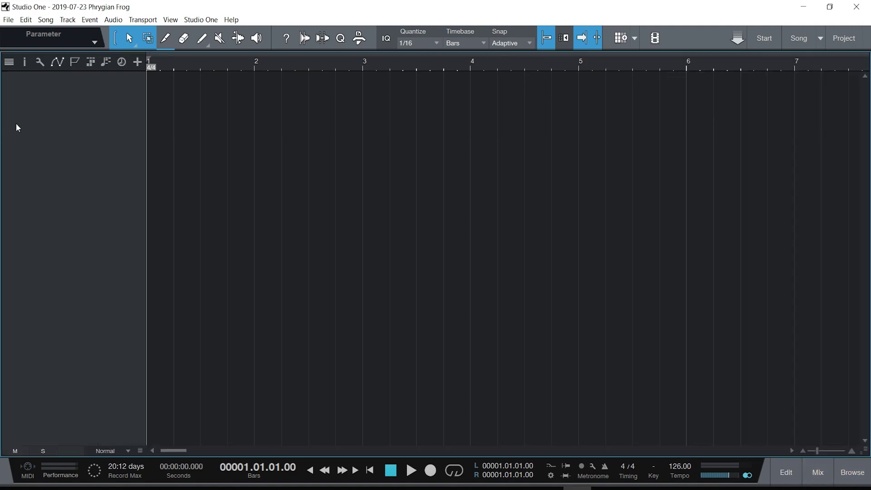
{"action": "right_click", "coordinate": [67, 146]}
{"action": "left_click", "coordinate": [146, 170]}
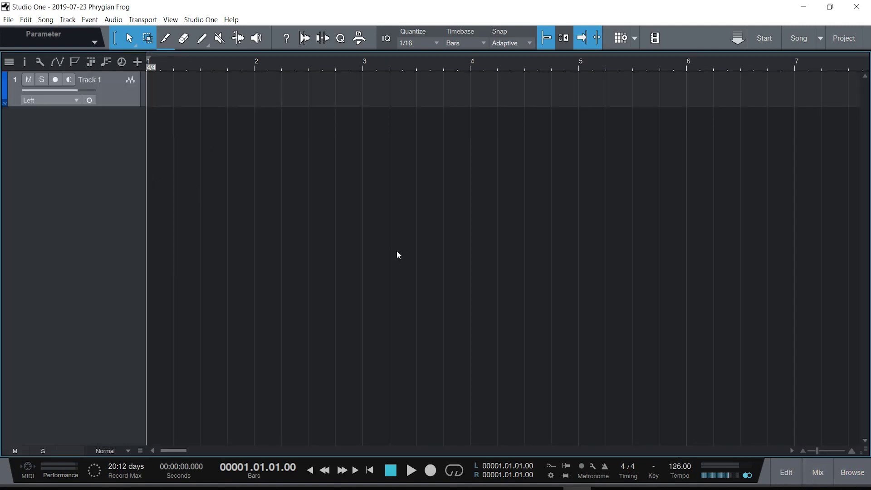
Step: Confirm Track 1's input is Left and arm it for recording with monitoring
{"action": "left_click_drag", "start_coordinate": [123, 106], "coordinate": [104, 189]}
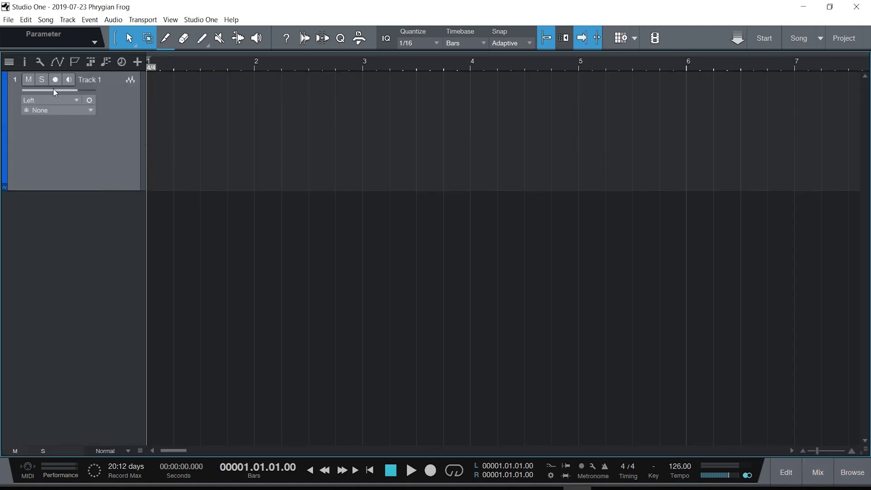
{"action": "left_click", "coordinate": [64, 100]}
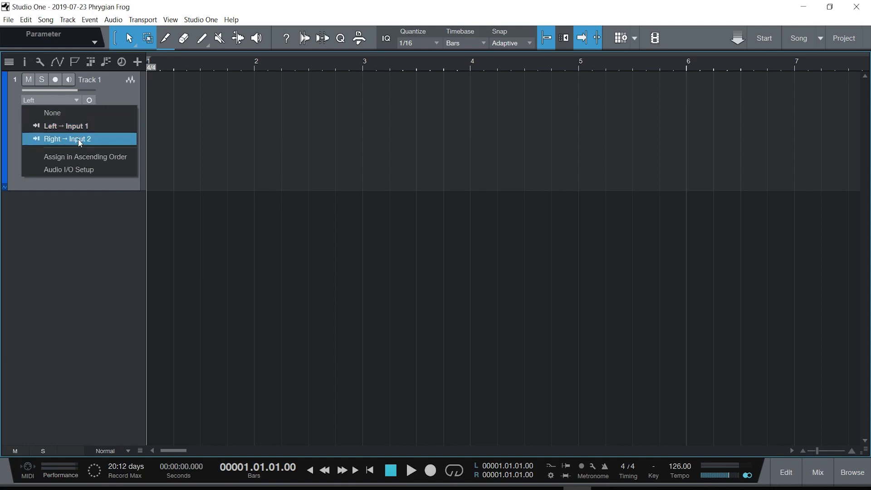
{"action": "left_click", "coordinate": [133, 193]}
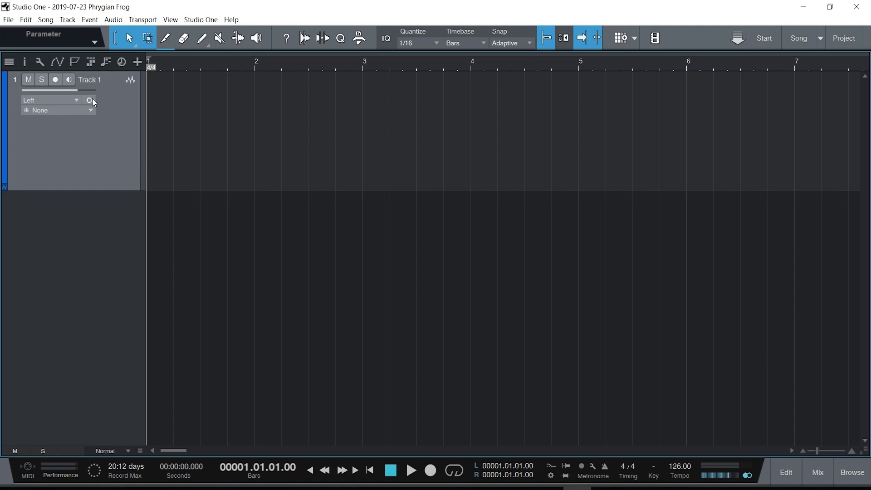
{"action": "left_click", "coordinate": [56, 80]}
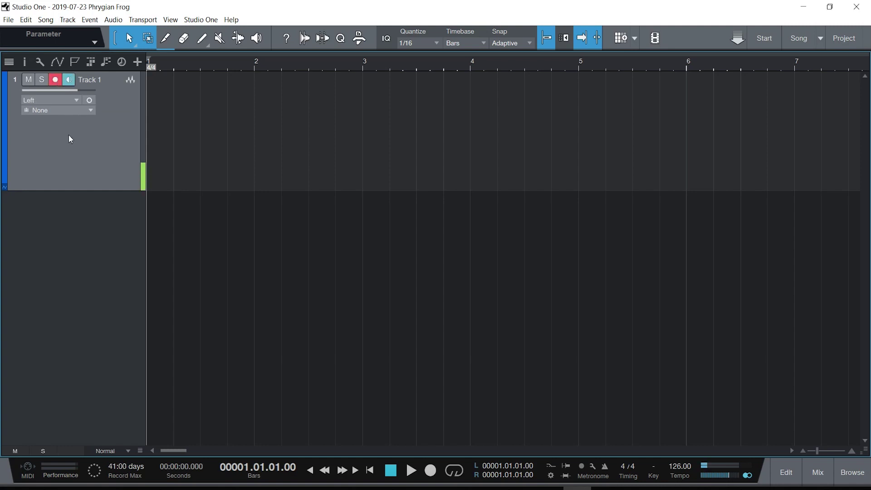
{"action": "left_click", "coordinate": [59, 80]}
{"action": "left_click", "coordinate": [56, 79]}
Step: Hide the mixer's input channels, keep Track 1's name, and start recording a test vocal
{"action": "left_click", "coordinate": [811, 475]}
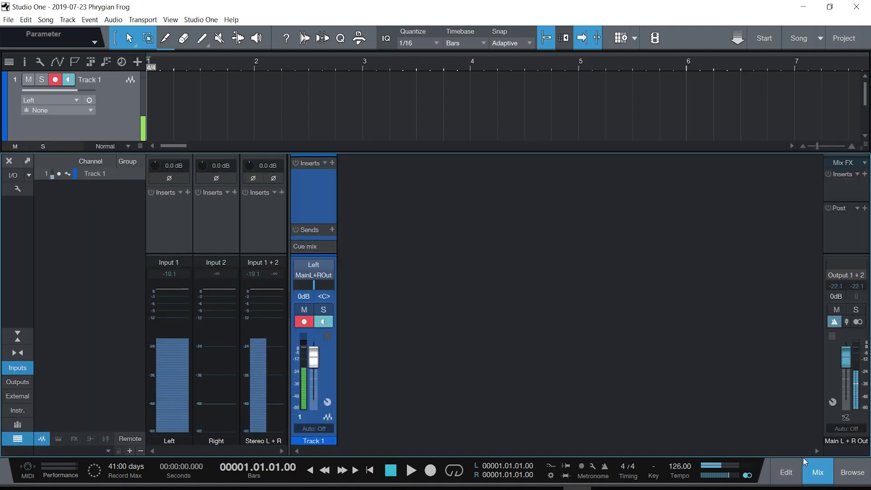
{"action": "left_click", "coordinate": [21, 370]}
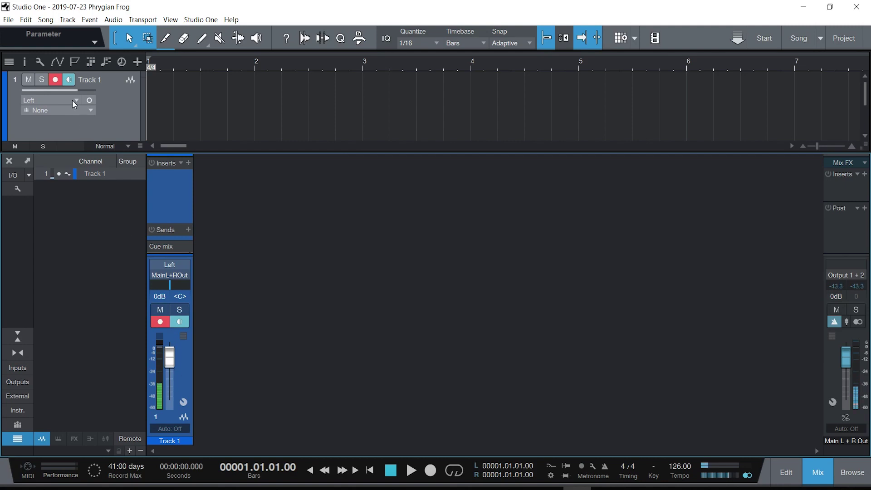
{"action": "double_click", "coordinate": [172, 443]}
{"action": "key", "text": "Return"}
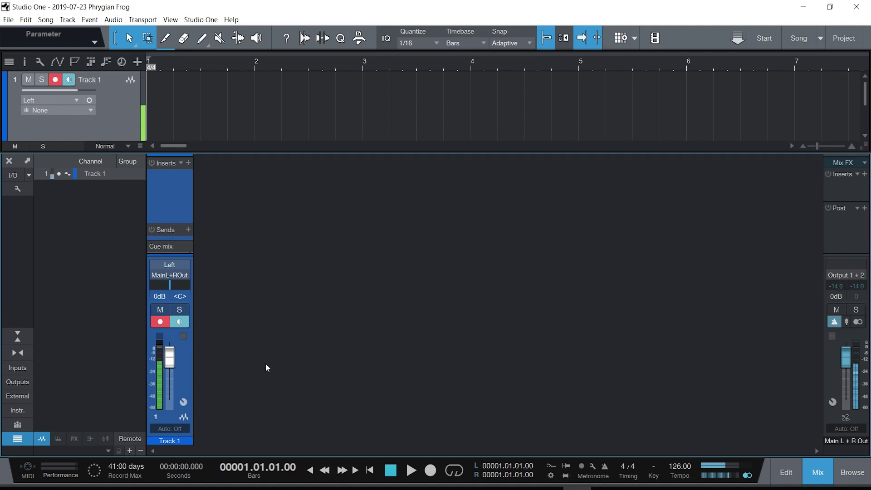
{"action": "left_click", "coordinate": [430, 471]}
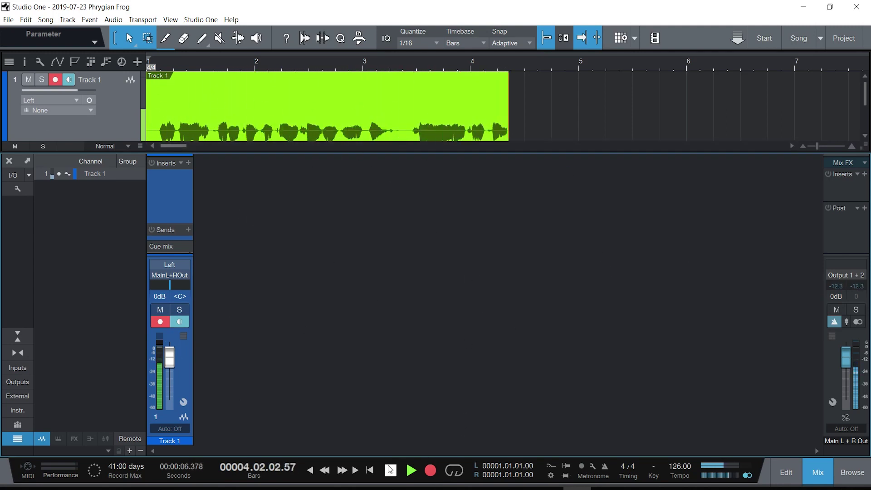
Step: Stop recording so the test vocal take on Track 1 ends in bar 4, then return to the song's audio I/O setup
{"action": "key", "text": "space"}
{"action": "left_click", "coordinate": [817, 475]}
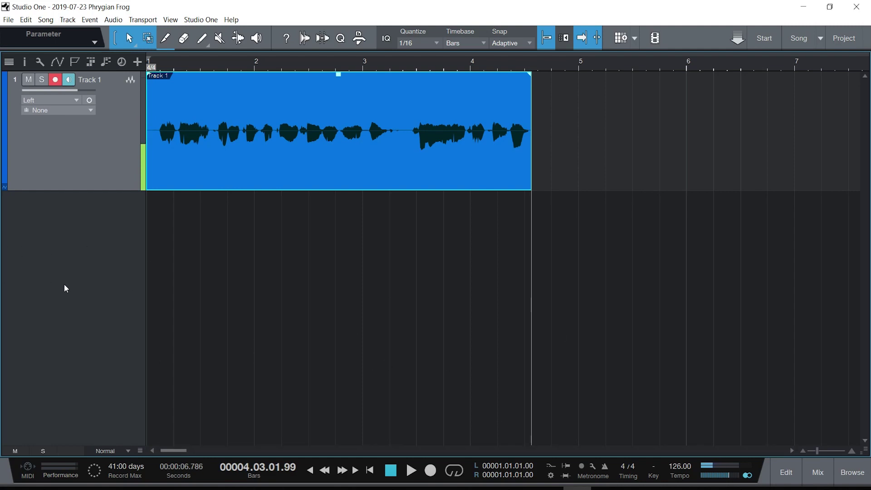
{"action": "left_click", "coordinate": [814, 473]}
{"action": "left_click", "coordinate": [12, 175]}
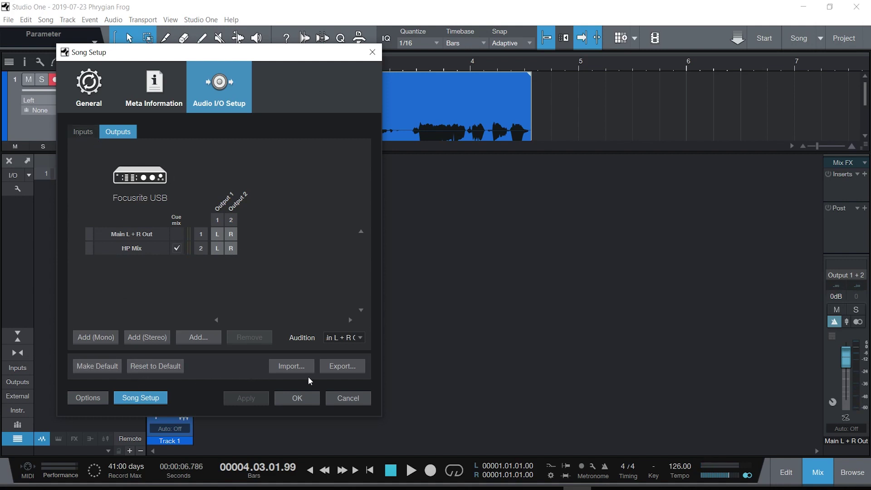
Step: Save the audio I/O configuration as 'Focusrite USB 2i2 Setup' by adding ' 2i2 Setup' to the suggested name
{"action": "left_click", "coordinate": [342, 367]}
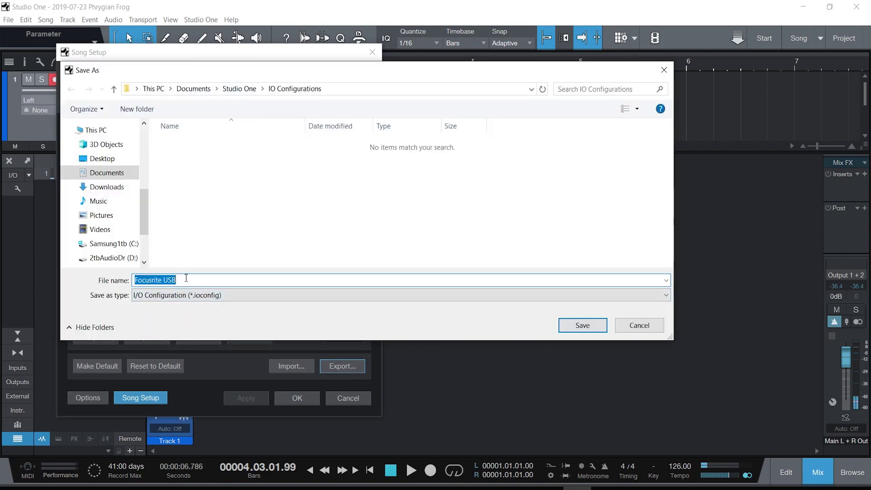
{"action": "left_click", "coordinate": [189, 279]}
{"action": "type", "text": "2i2 Se"}
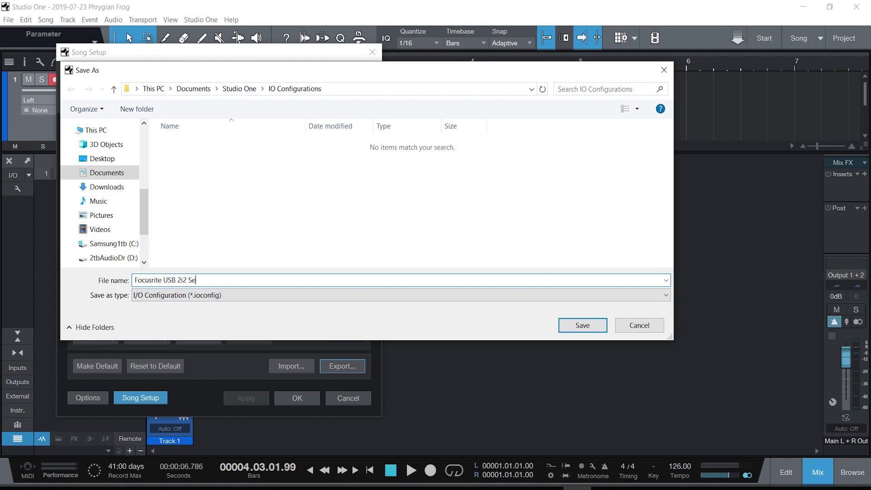
{"action": "type", "text": "tup"}
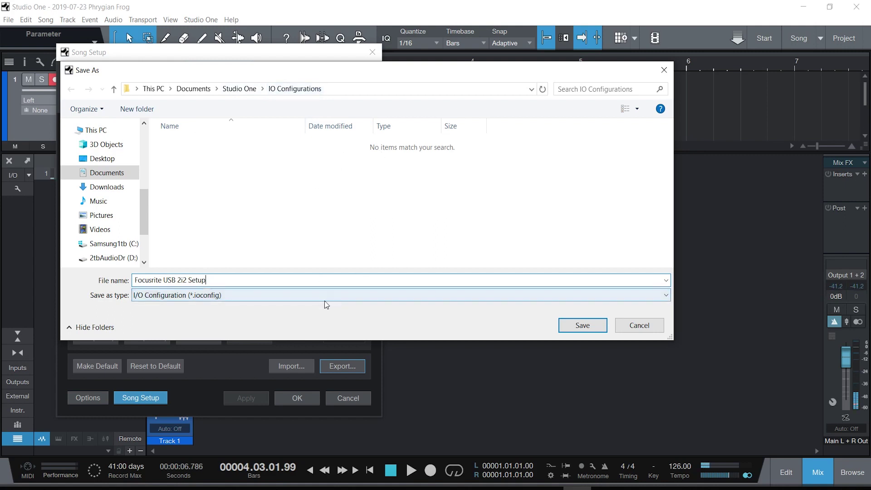
{"action": "left_click", "coordinate": [581, 326]}
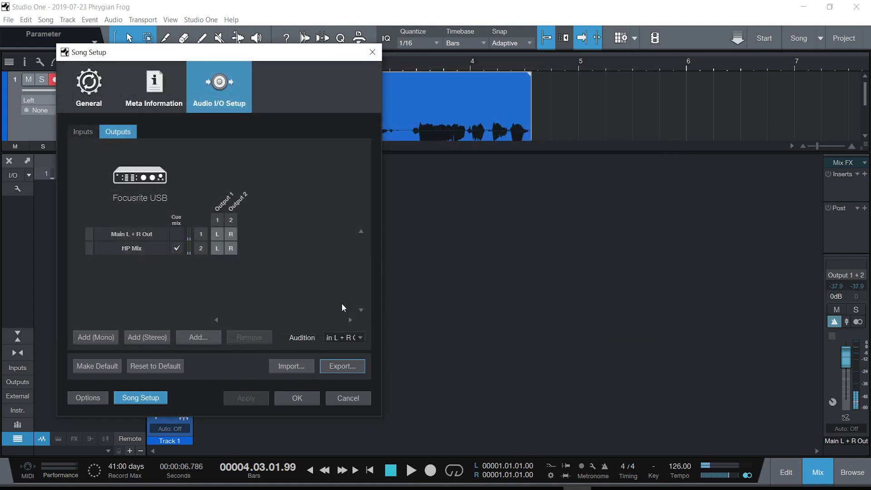
Step: Check that the saved .ioconfig file is listed for import, then view the Left, Right and Stereo L + R inputs
{"action": "left_click", "coordinate": [306, 368]}
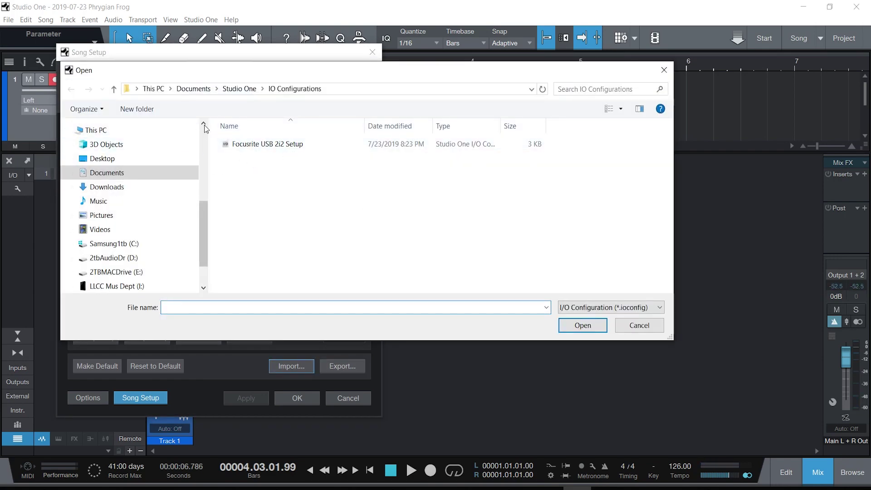
{"action": "left_click", "coordinate": [652, 326]}
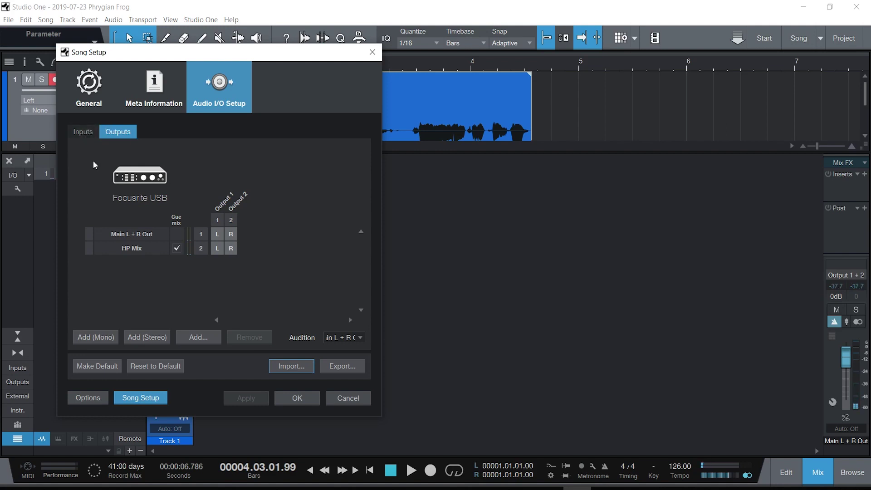
{"action": "left_click", "coordinate": [84, 133]}
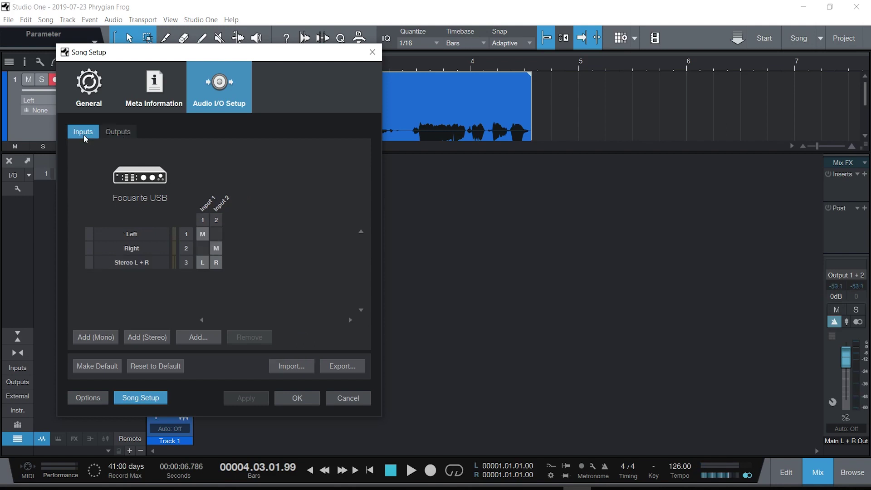